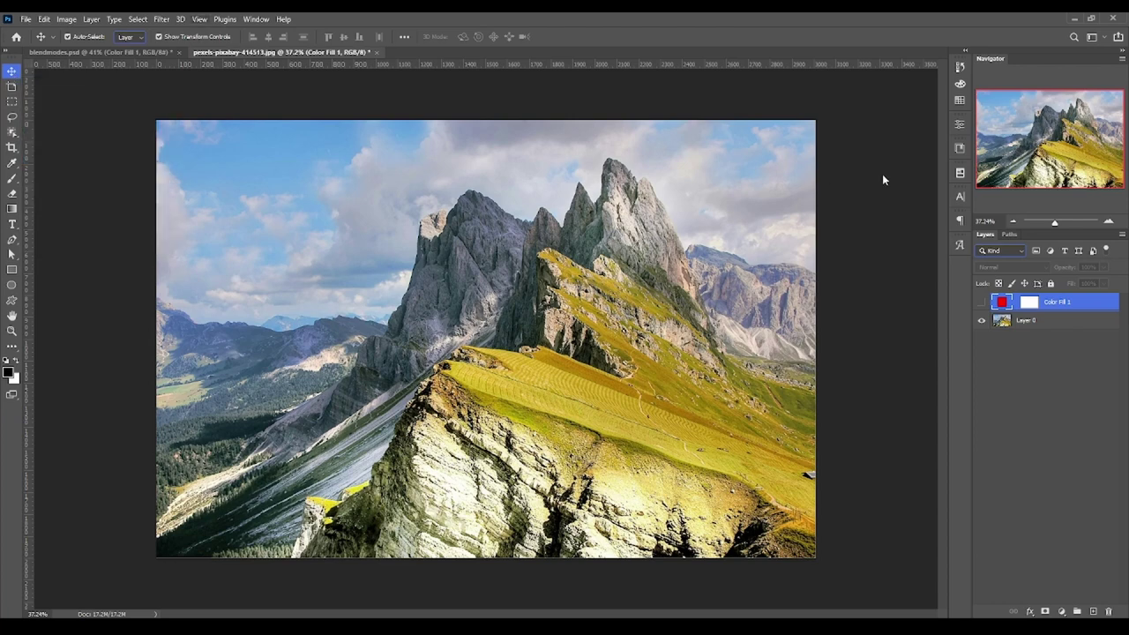
Try Hue blending on the mountain photo layer, then return it to Normal
{"action": "left_click", "coordinate": [1050, 319]}
{"action": "left_click", "coordinate": [1013, 266]}
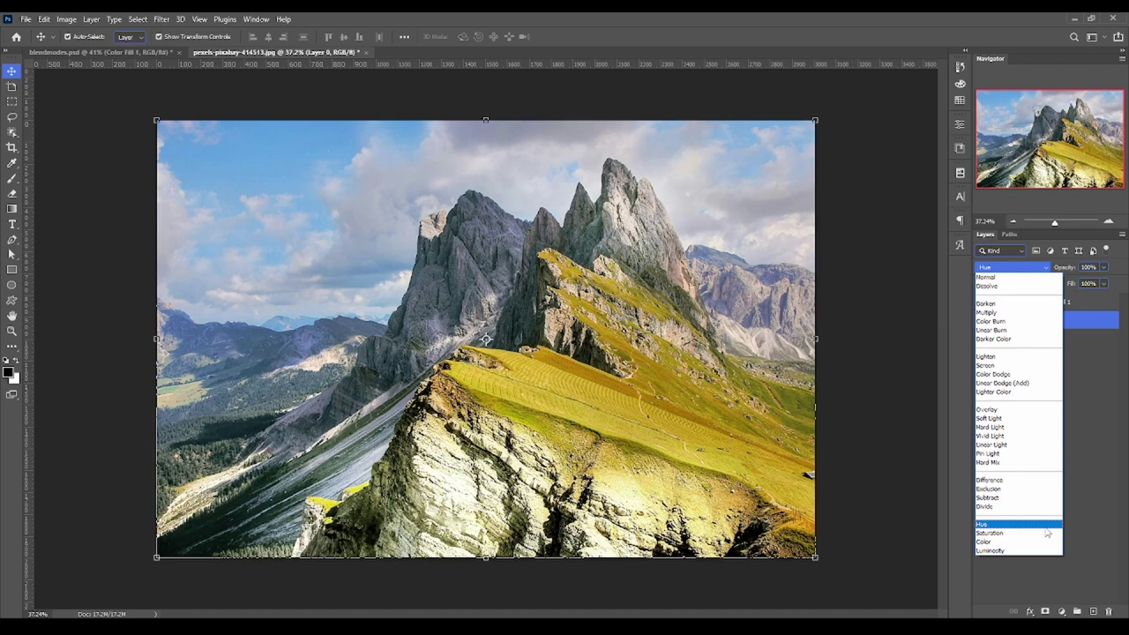
{"action": "left_click", "coordinate": [1045, 529]}
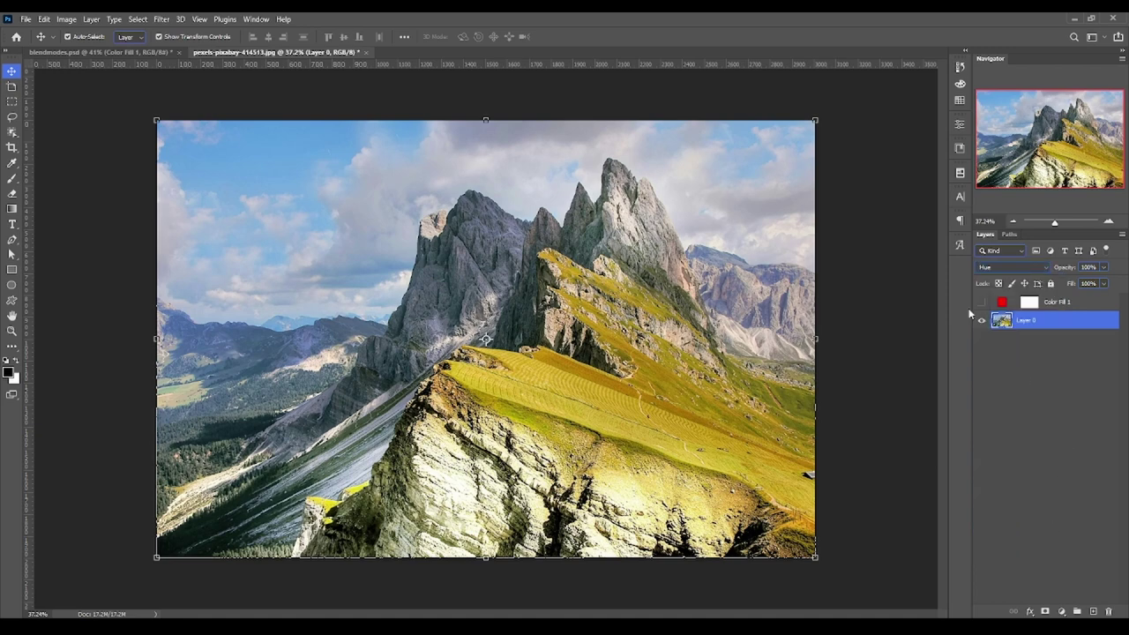
{"action": "left_click", "coordinate": [1013, 267]}
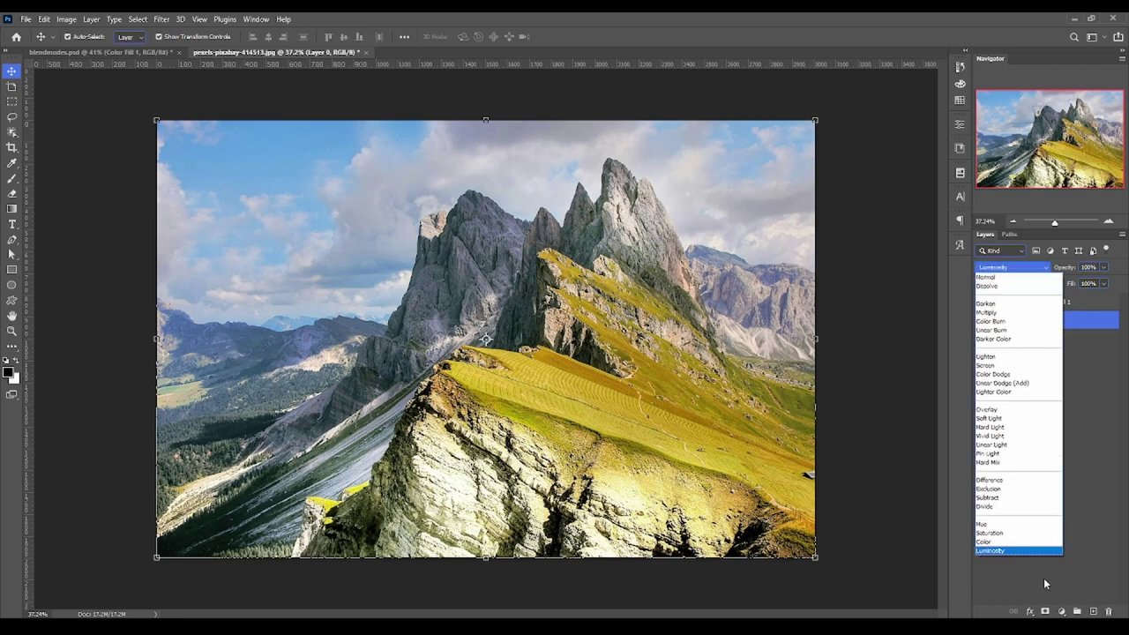
{"action": "left_click", "coordinate": [997, 277]}
Show Color Fill 1, set its blend mode to Hue, then hide it again
{"action": "left_click", "coordinate": [1092, 303]}
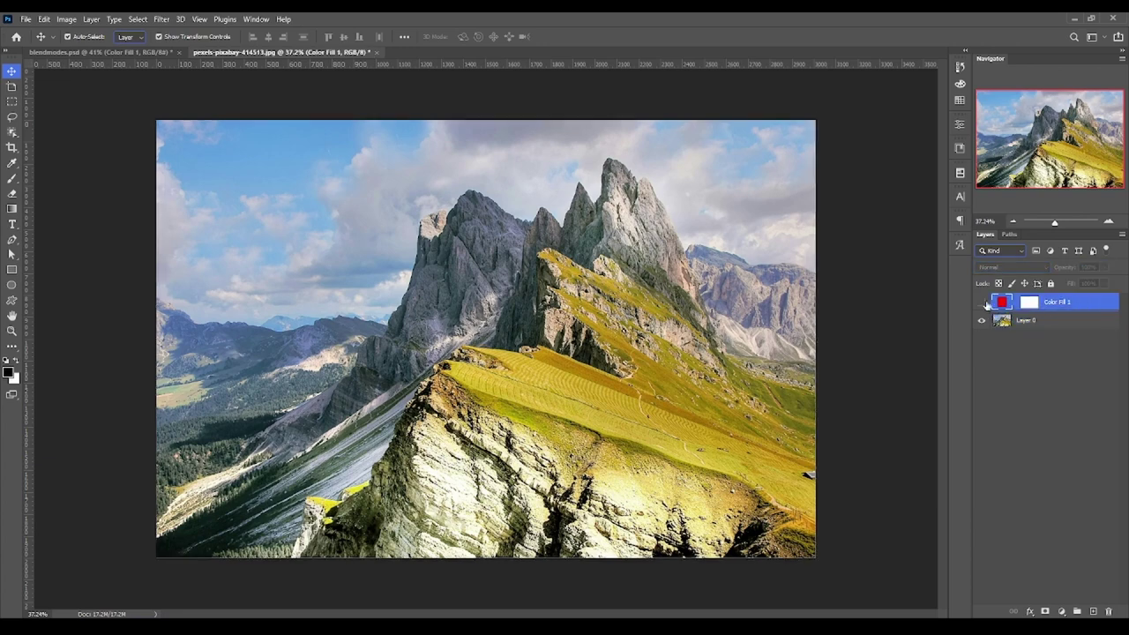
{"action": "left_click", "coordinate": [984, 303]}
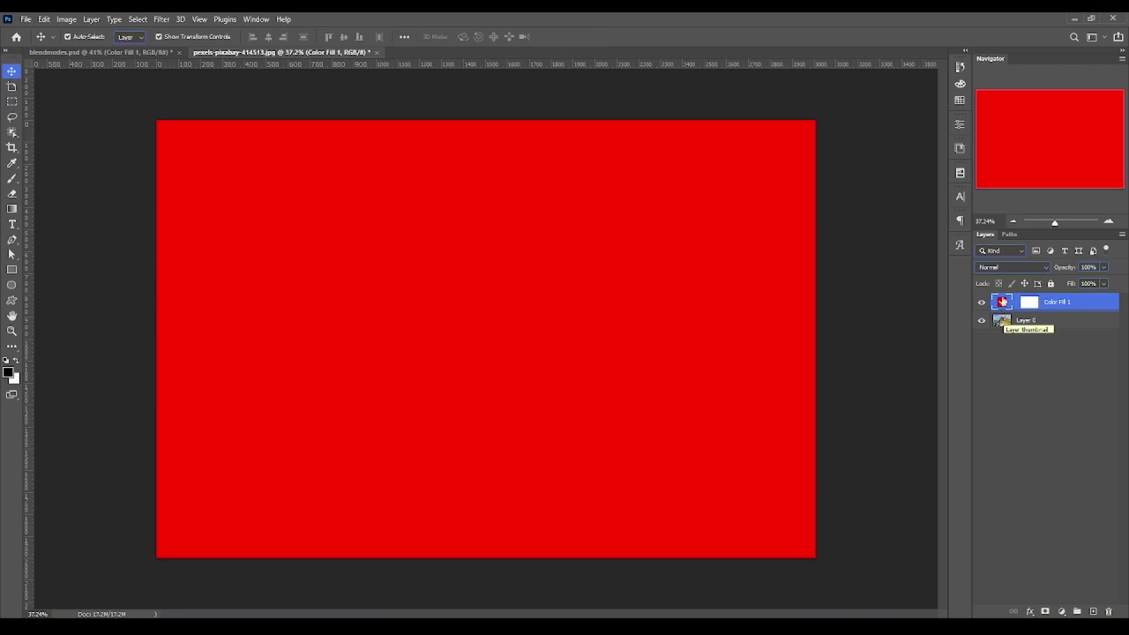
{"action": "left_click", "coordinate": [1011, 267]}
{"action": "left_click", "coordinate": [986, 525]}
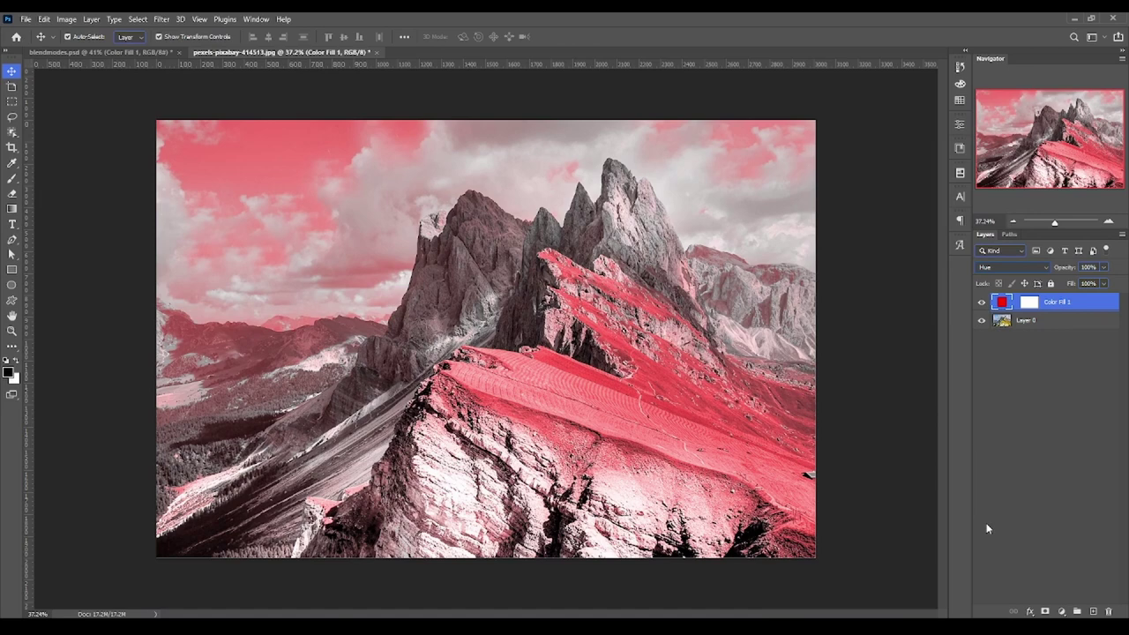
{"action": "left_click", "coordinate": [983, 303]}
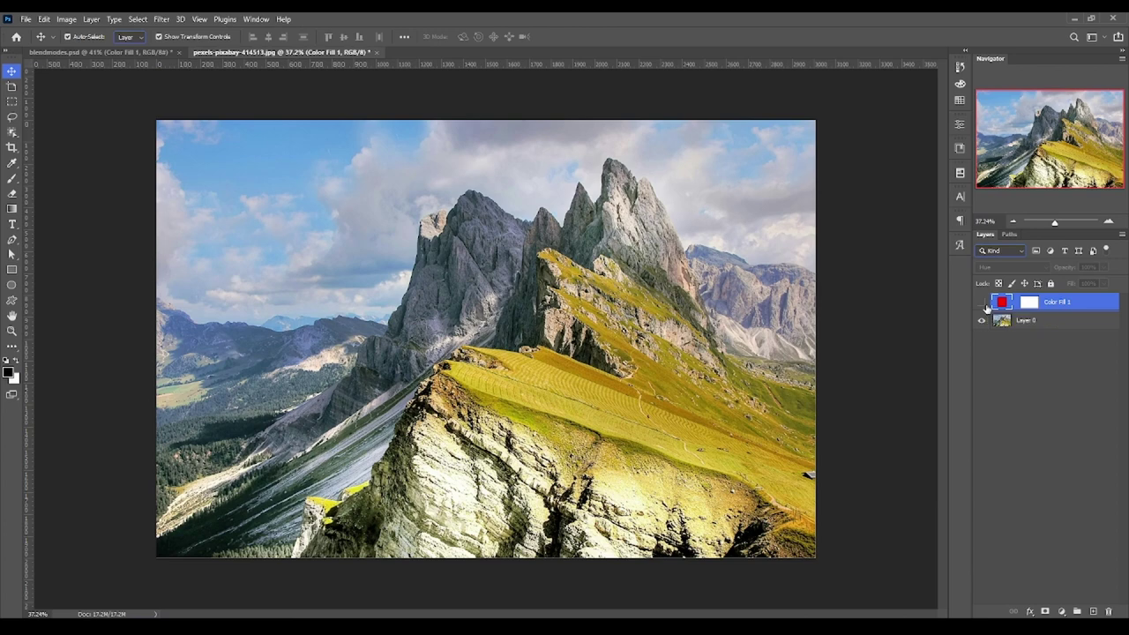
Add a new layer below Color Fill 1 and set the foreground colour to #fc00ff
{"action": "left_click", "coordinate": [1095, 612]}
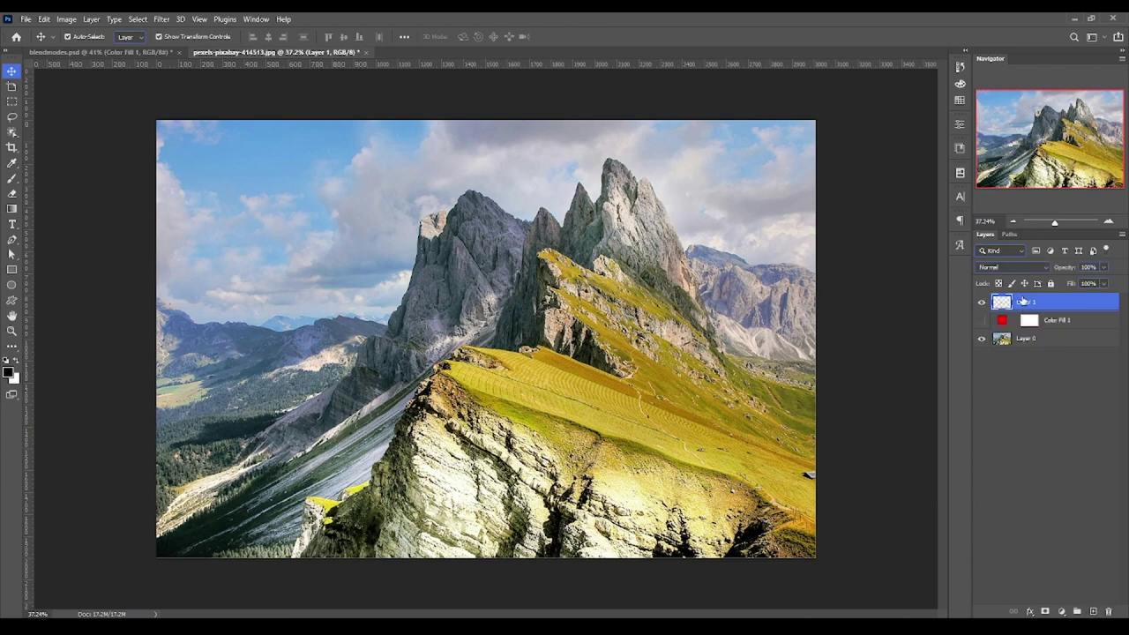
{"action": "key", "text": "ctrl+bracketleft"}
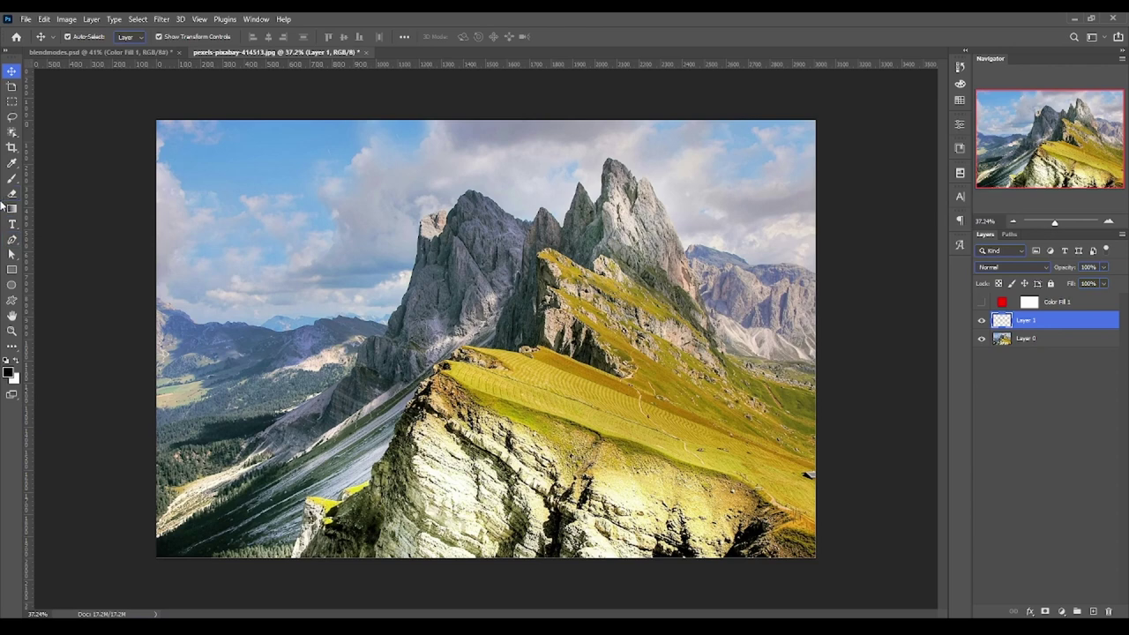
{"action": "left_click", "coordinate": [11, 164]}
{"action": "left_click", "coordinate": [8, 371]}
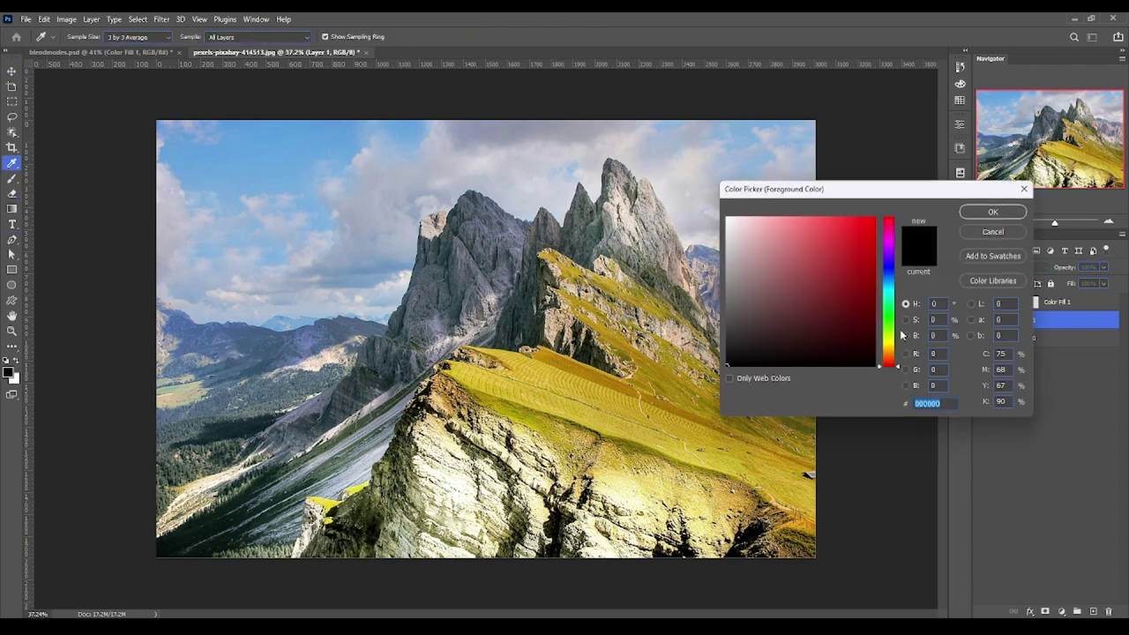
{"action": "type", "text": "fc00ff"}
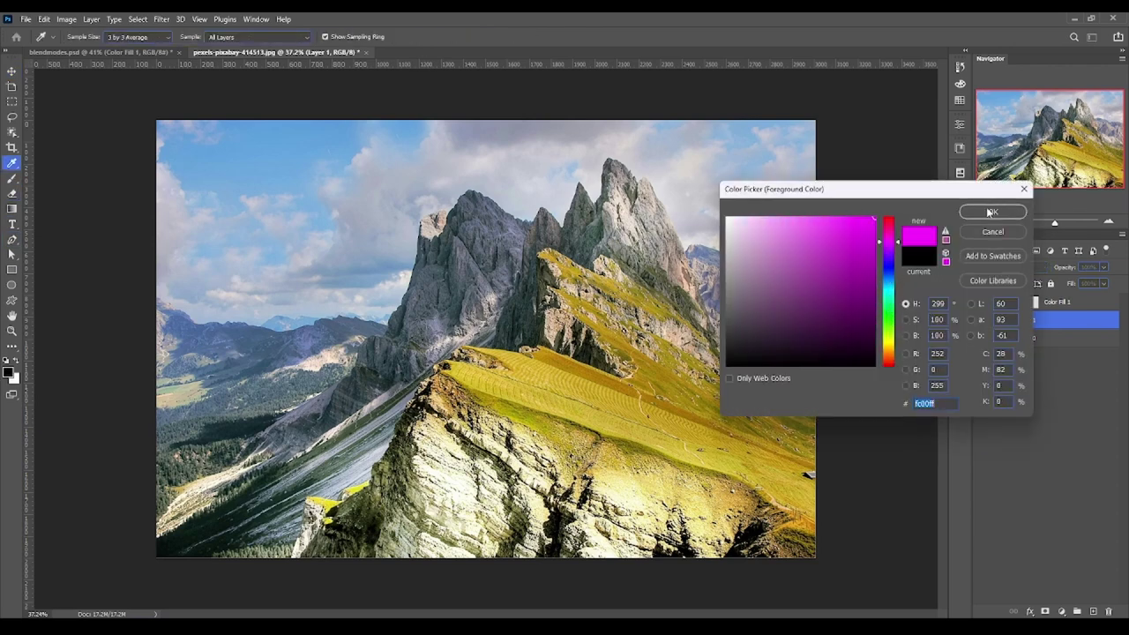
{"action": "left_click", "coordinate": [992, 212]}
Paint a roughly 329 px magenta circle above the peak, then show Color Fill 1 again
{"action": "key", "text": "b"}
{"action": "left_click", "coordinate": [250, 333]}
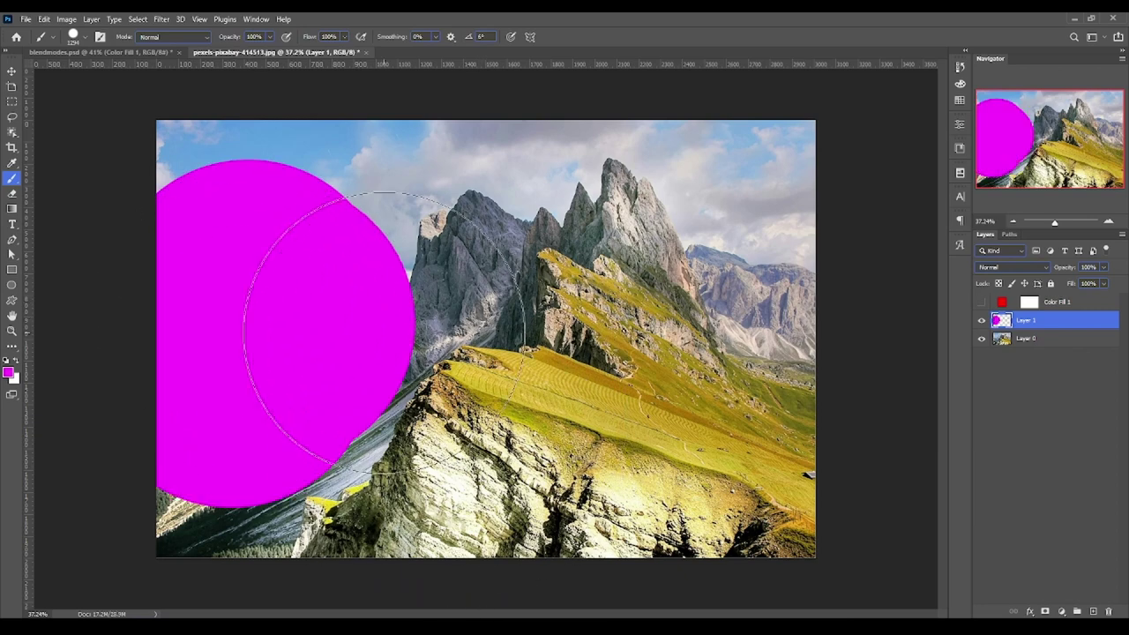
{"action": "key", "text": "ctrl+z"}
{"action": "left_click_drag", "start_coordinate": [358, 307], "coordinate": [209, 325]}
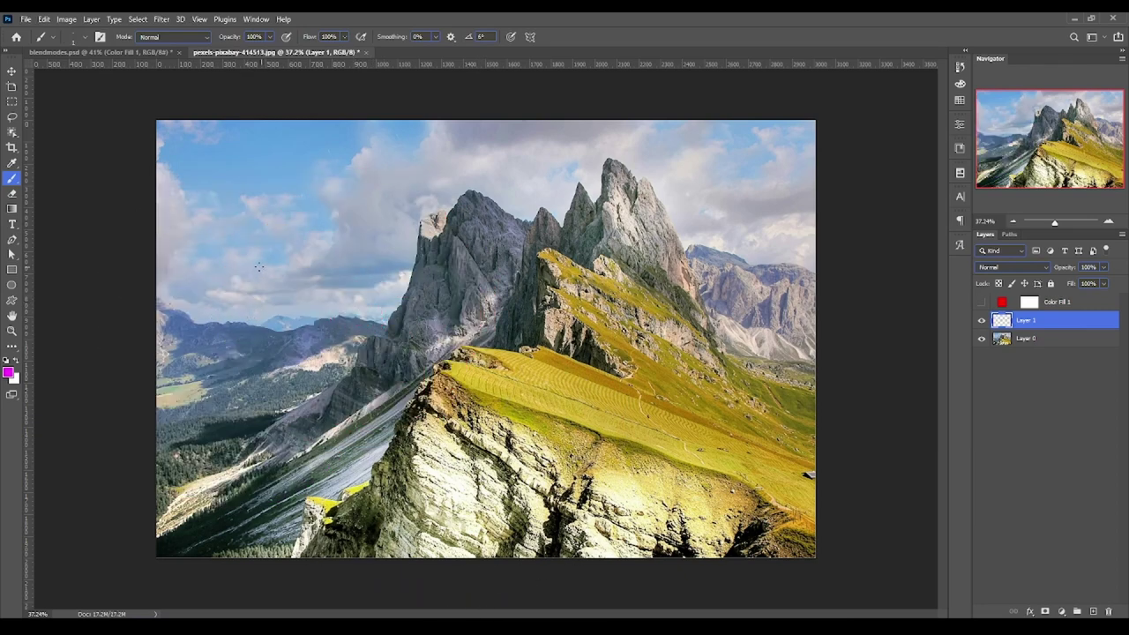
{"action": "left_click_drag", "start_coordinate": [256, 265], "coordinate": [294, 265]}
{"action": "left_click", "coordinate": [227, 246]}
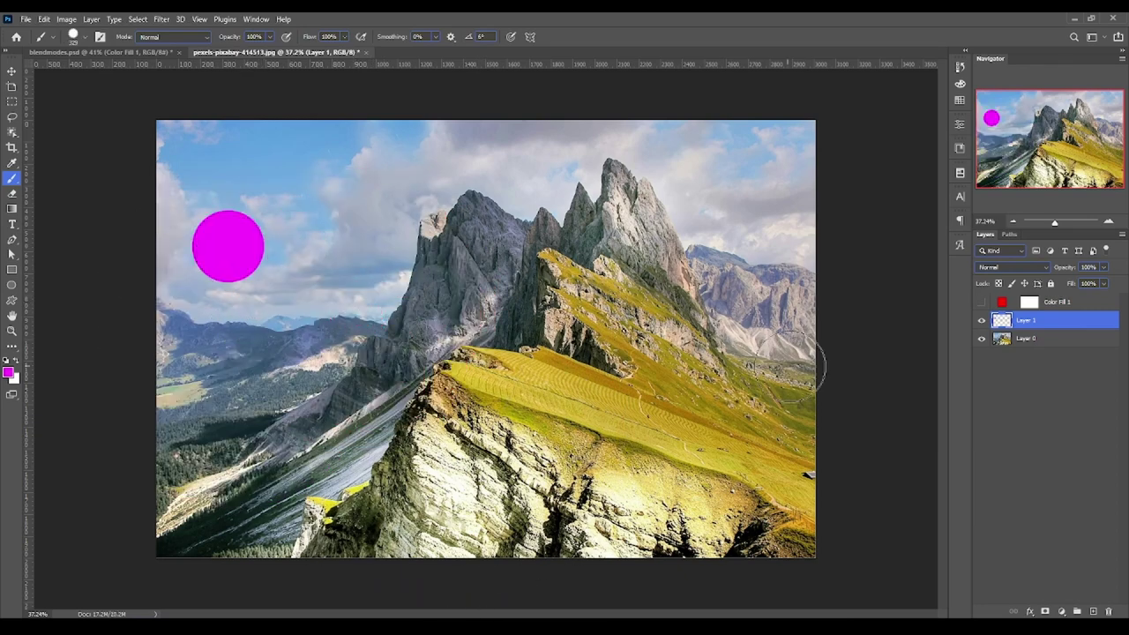
{"action": "key", "text": "ctrl+z"}
{"action": "left_click", "coordinate": [507, 174]}
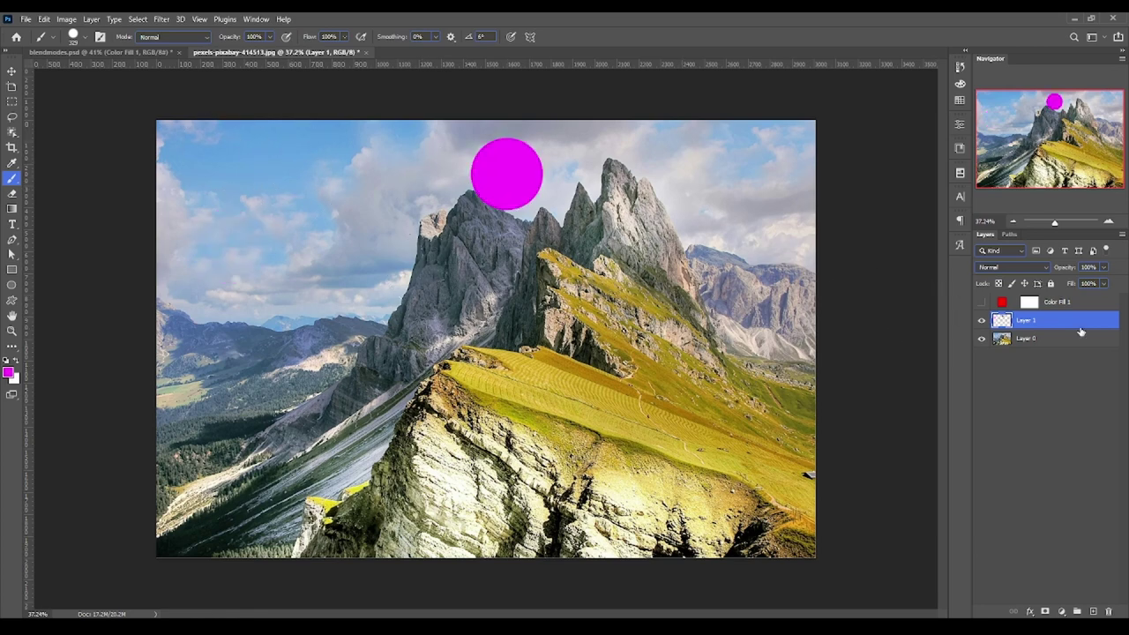
{"action": "left_click", "coordinate": [982, 303]}
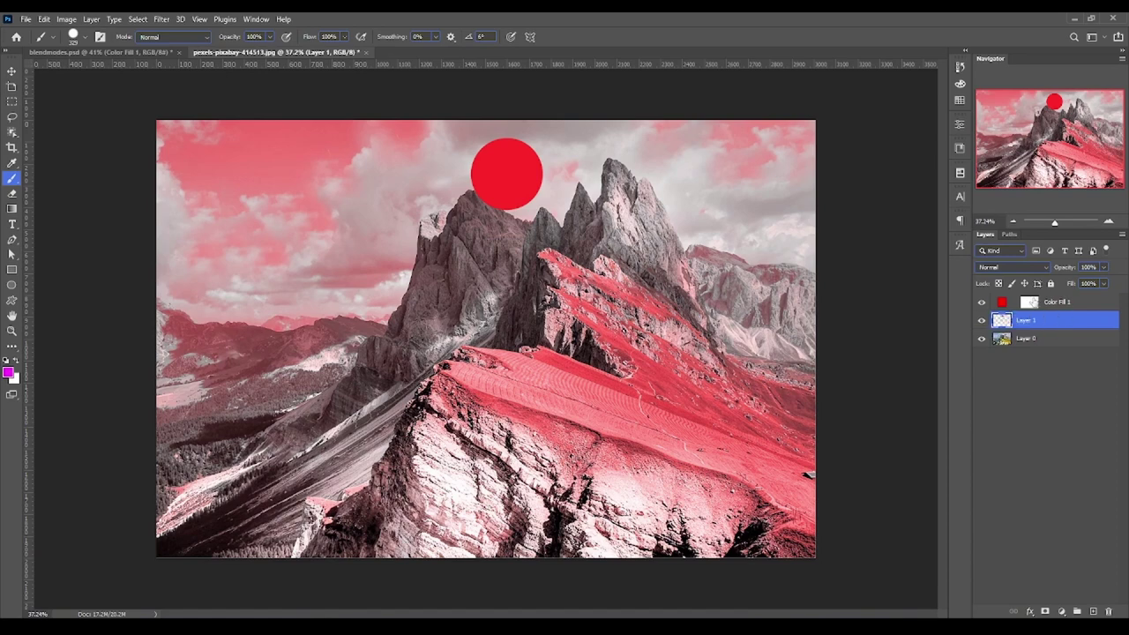
{"action": "left_click", "coordinate": [1004, 297]}
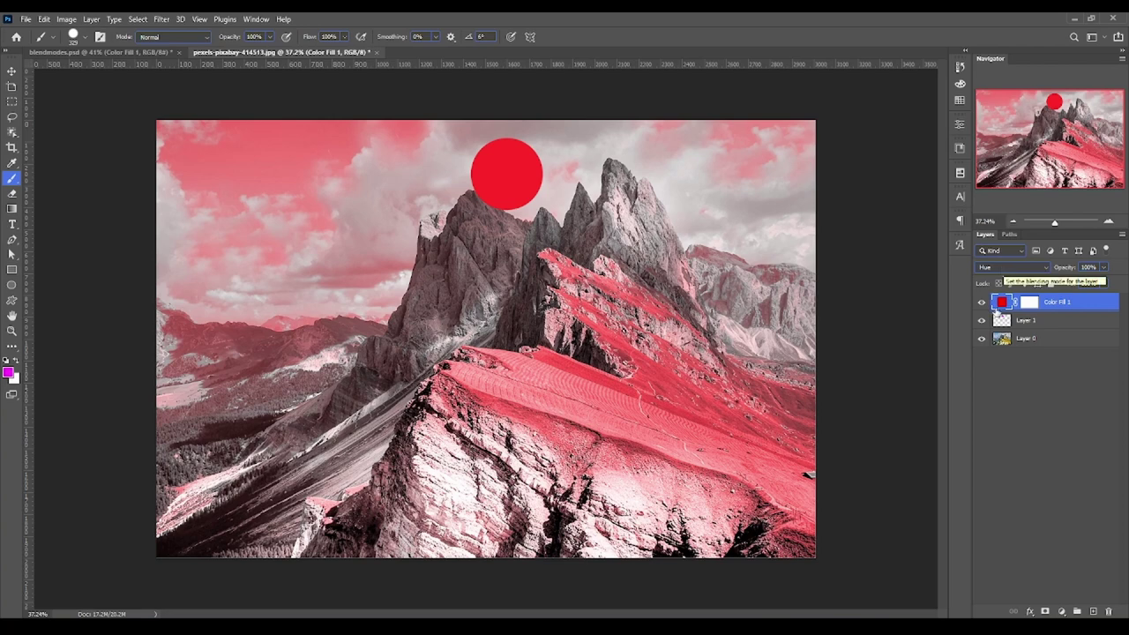
{"action": "double_click", "coordinate": [1002, 302]}
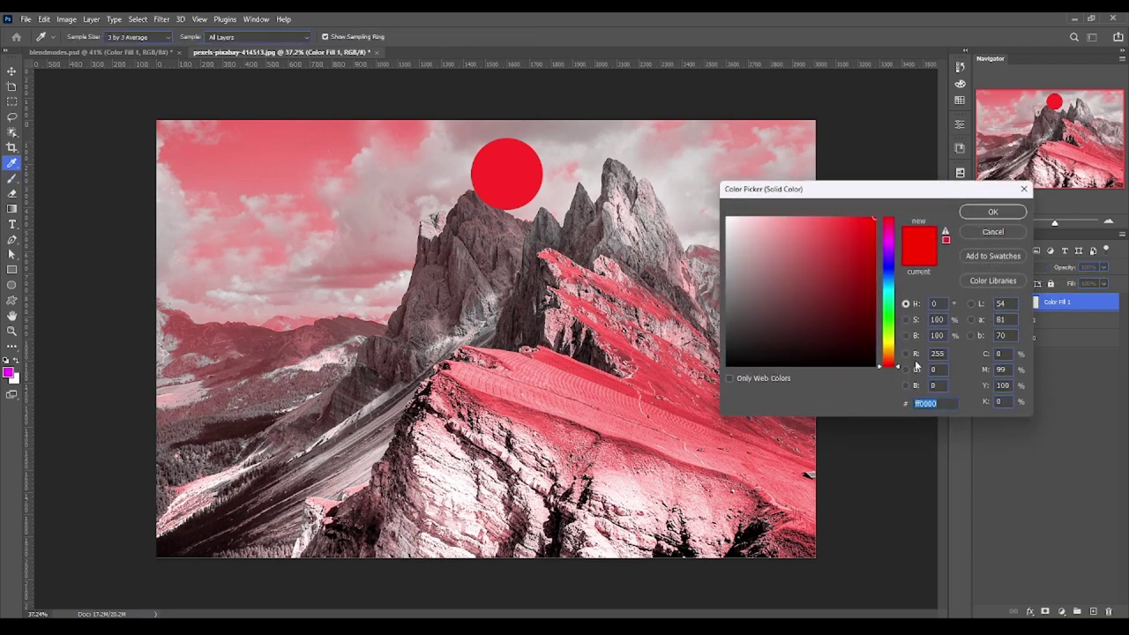
{"action": "left_click", "coordinate": [1015, 220]}
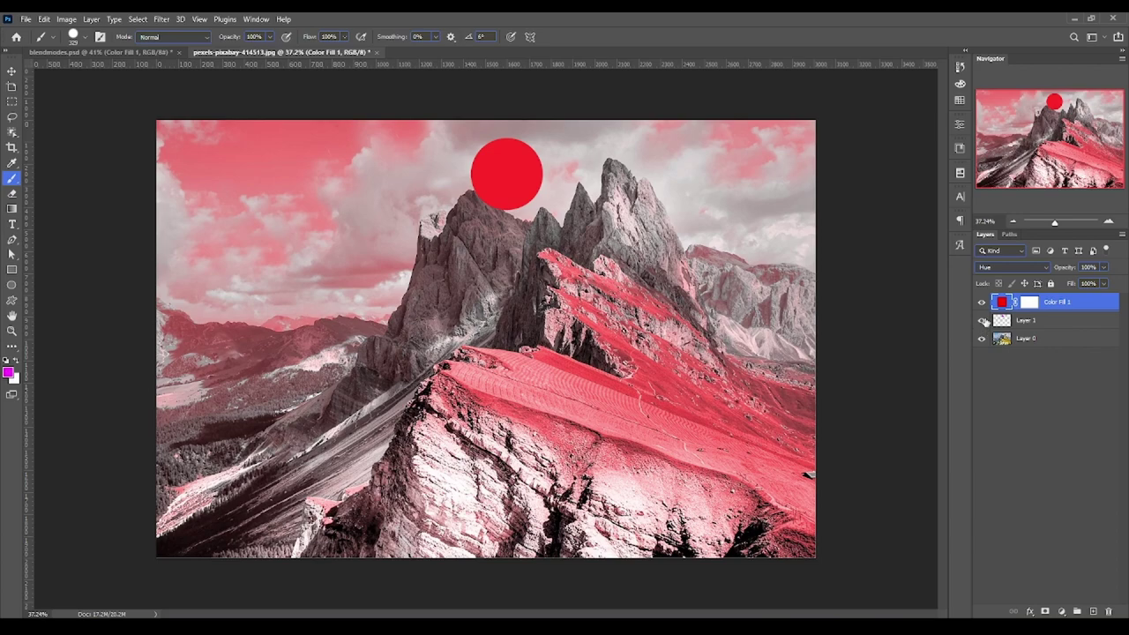
Set Color Fill 1 to Saturation blending and delete the magenta-circle Layer 1
{"action": "left_click", "coordinate": [997, 266]}
{"action": "left_click", "coordinate": [997, 533]}
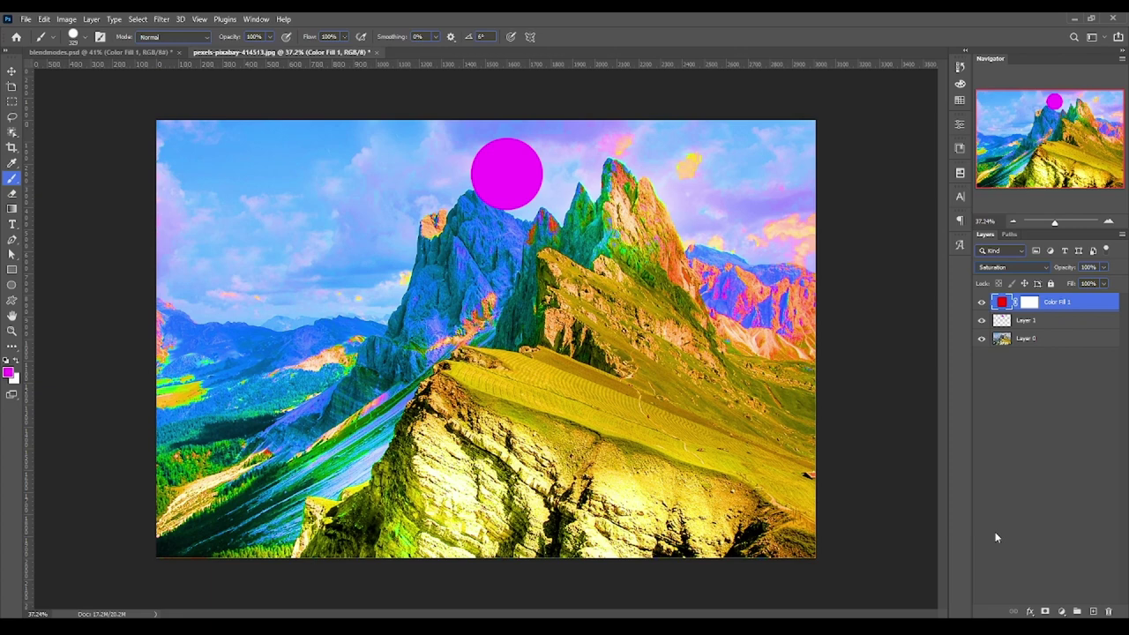
{"action": "left_click", "coordinate": [1056, 323]}
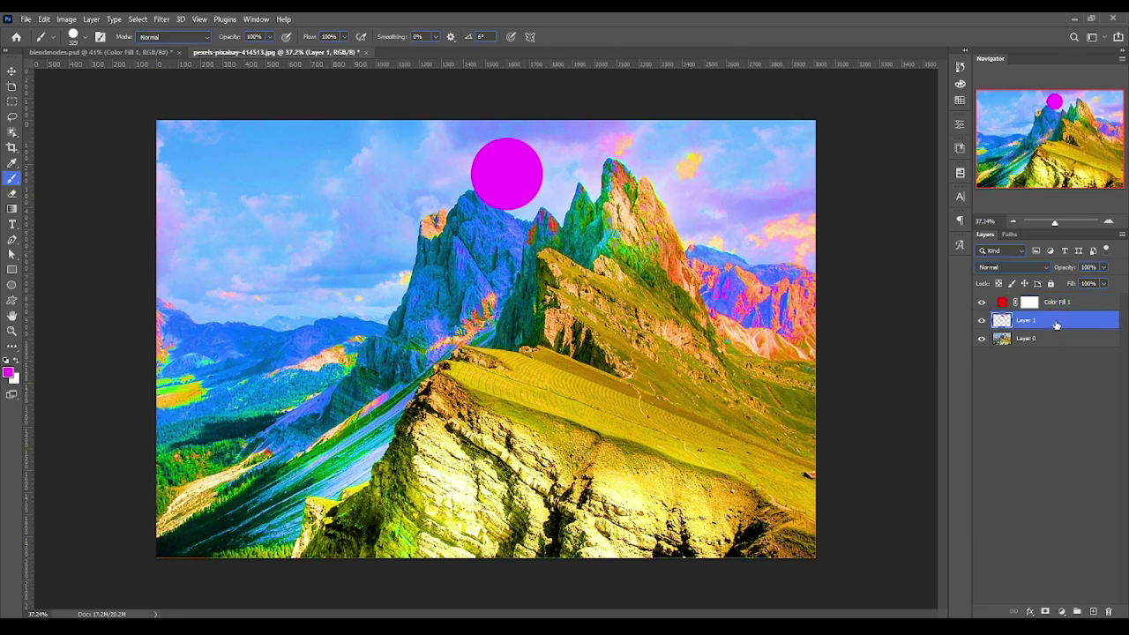
{"action": "left_click", "coordinate": [1055, 396]}
{"action": "left_click", "coordinate": [1043, 304]}
{"action": "left_click", "coordinate": [1047, 326]}
{"action": "key", "text": "Delete"}
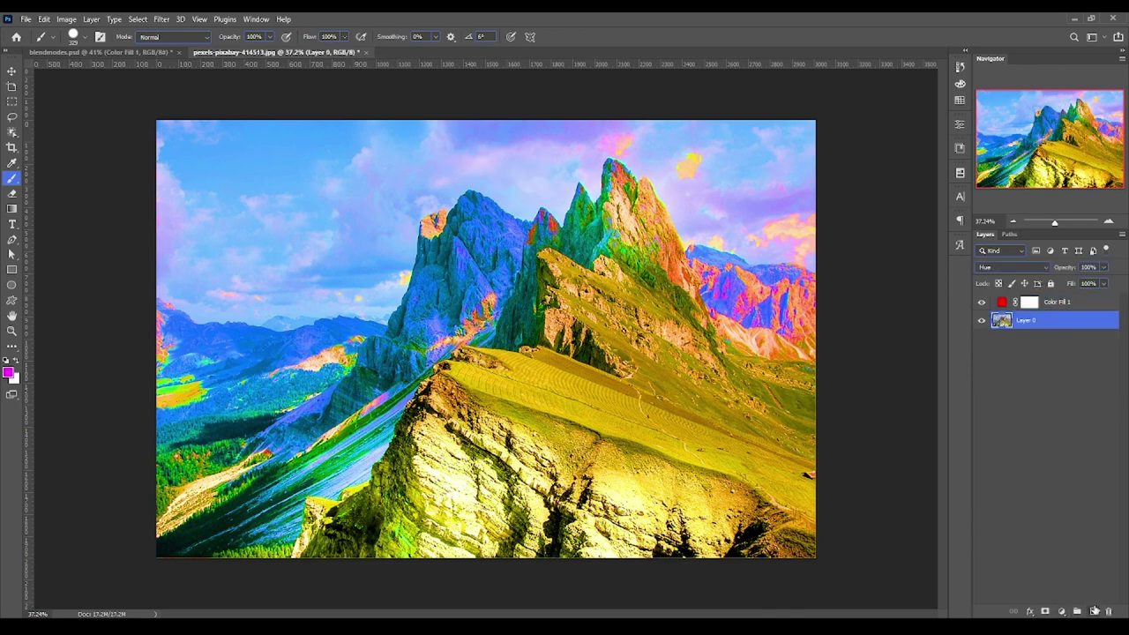
Paint a white dab above the peak, zoom out, then delete that layer
{"action": "left_click", "coordinate": [10, 374]}
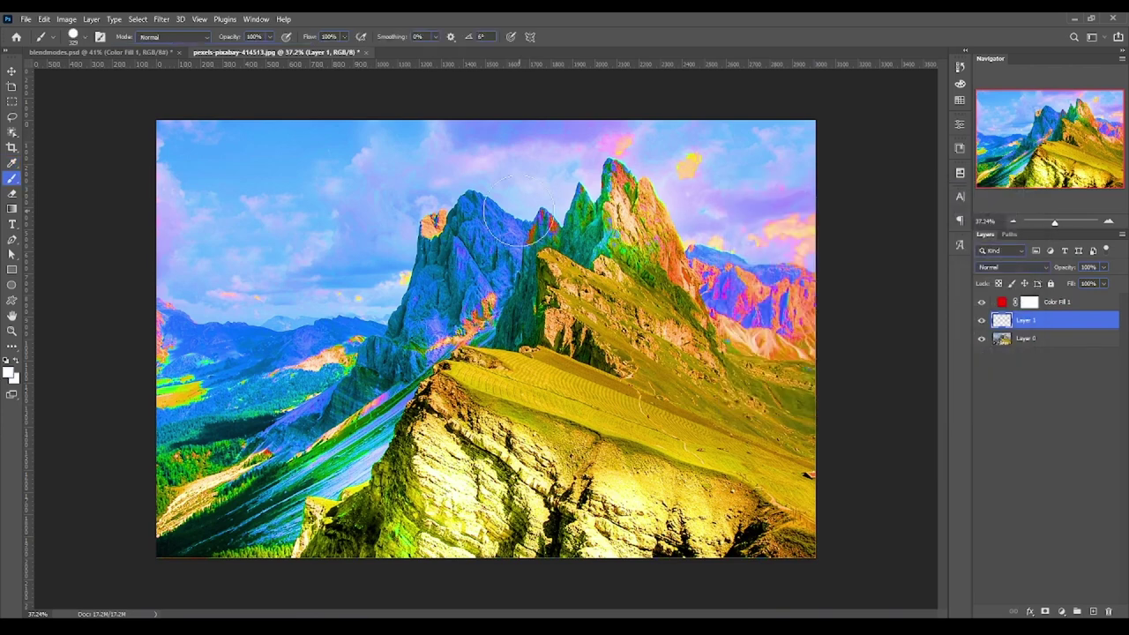
{"action": "left_click", "coordinate": [525, 176]}
{"action": "key", "text": "ctrl+minus"}
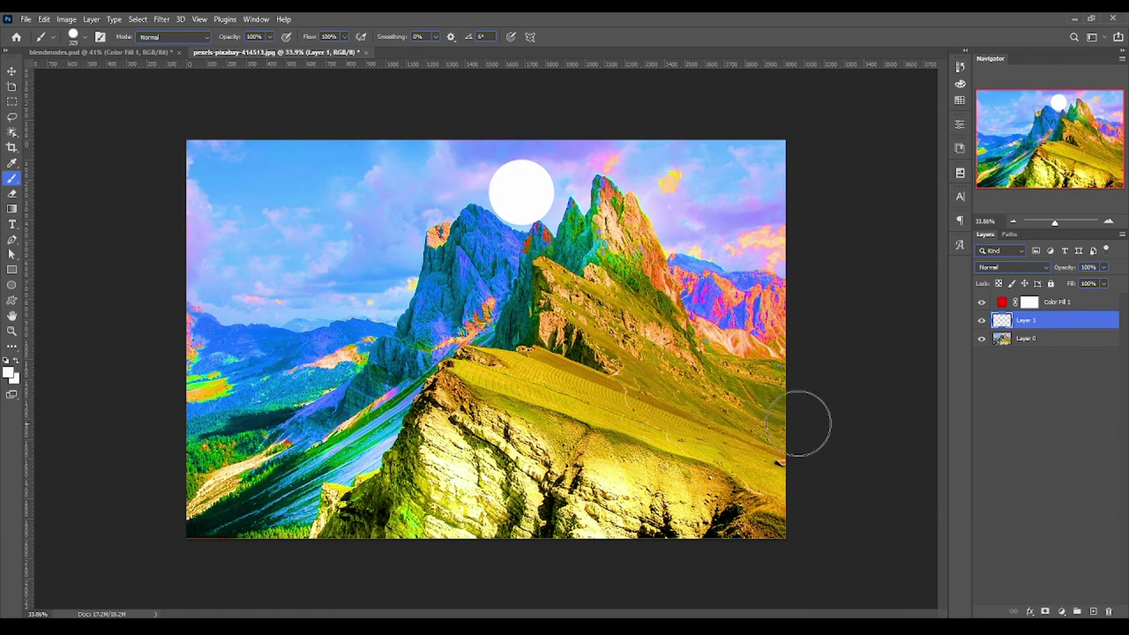
{"action": "key", "text": "Delete"}
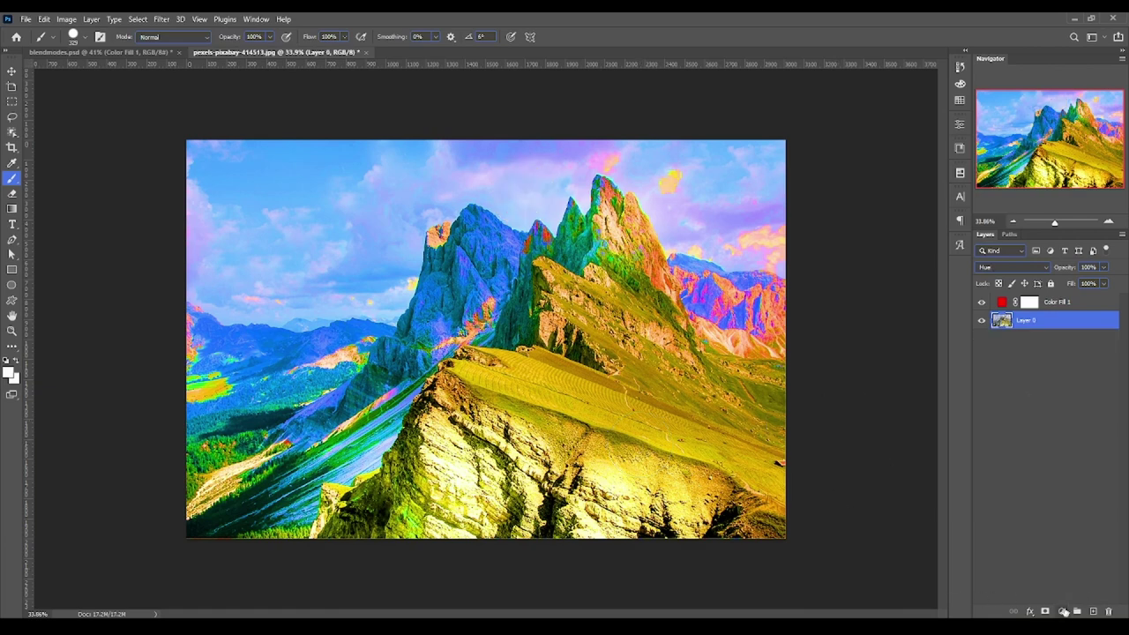
Add a new empty layer, choose light pink fea5ff, and brush a pink dab over the peak
{"action": "left_click", "coordinate": [1062, 612]}
{"action": "left_click", "coordinate": [986, 573]}
{"action": "left_click", "coordinate": [1093, 611]}
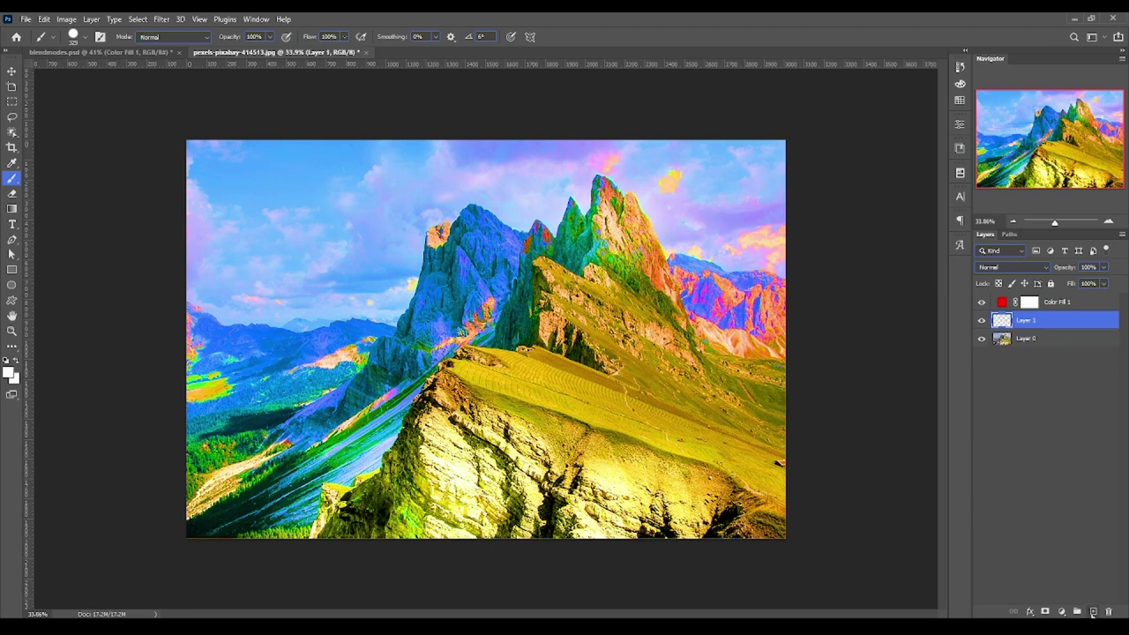
{"action": "left_click", "coordinate": [9, 374]}
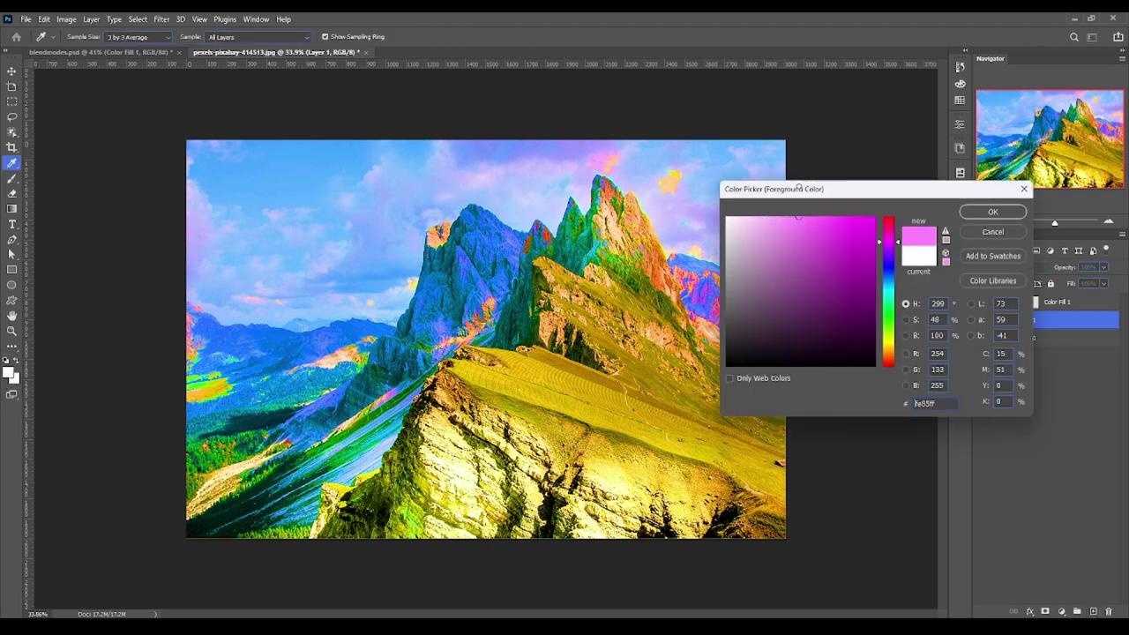
{"action": "left_click", "coordinate": [779, 217]}
{"action": "left_click", "coordinate": [993, 212]}
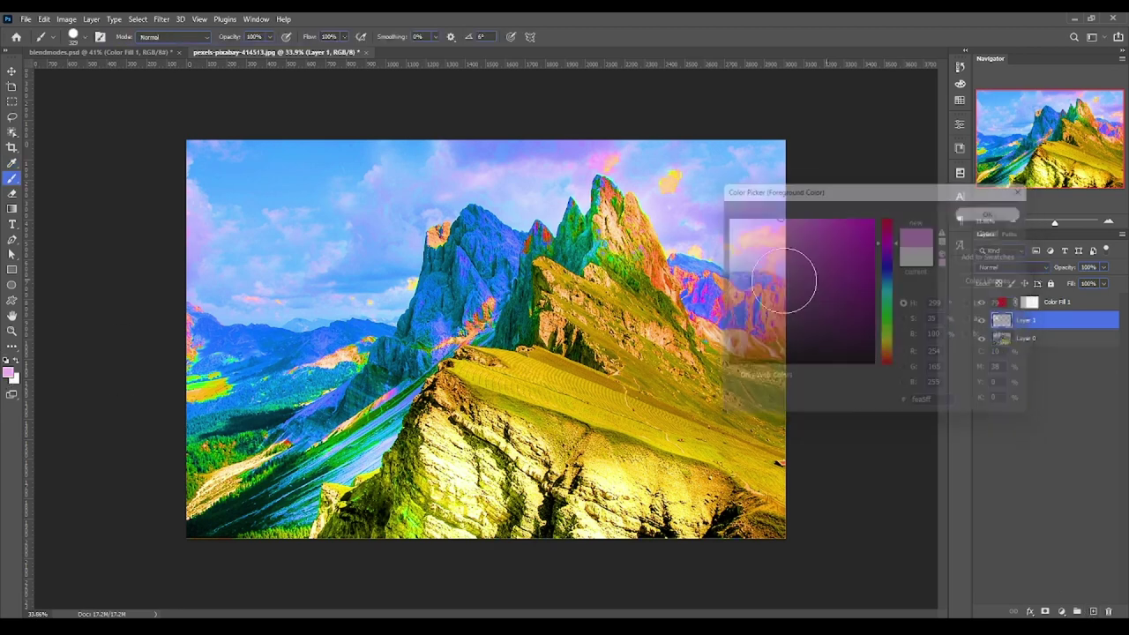
{"action": "key", "text": "b"}
{"action": "left_click", "coordinate": [519, 209]}
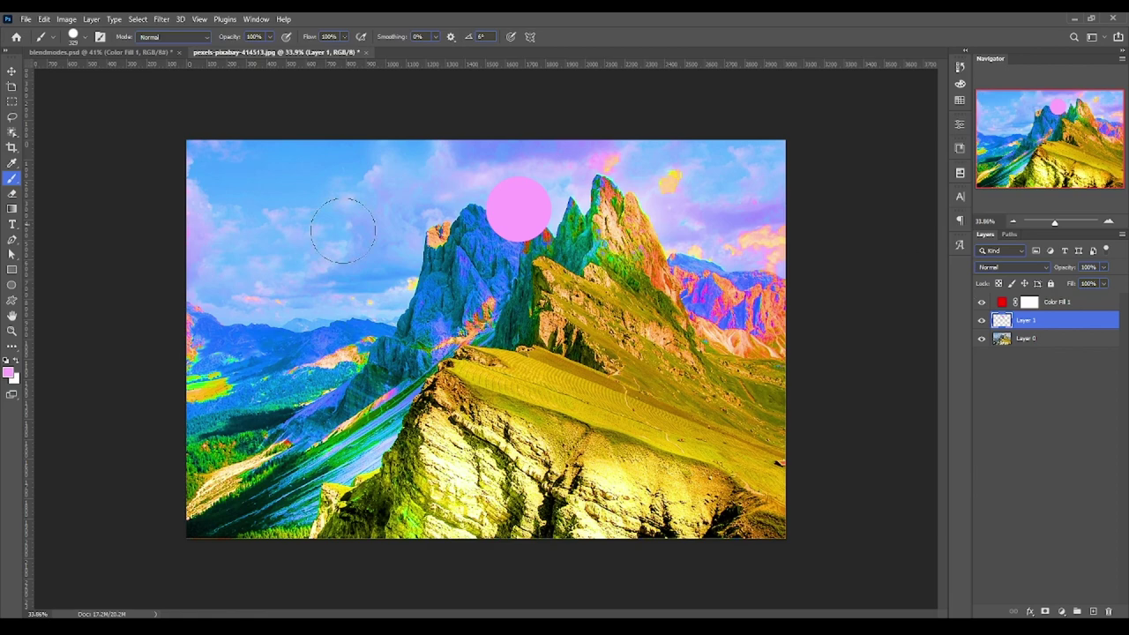
Toggle Color Fill 1 and the pink layer to compare, zoom in, then delete the pink-circle layer
{"action": "left_click", "coordinate": [981, 302]}
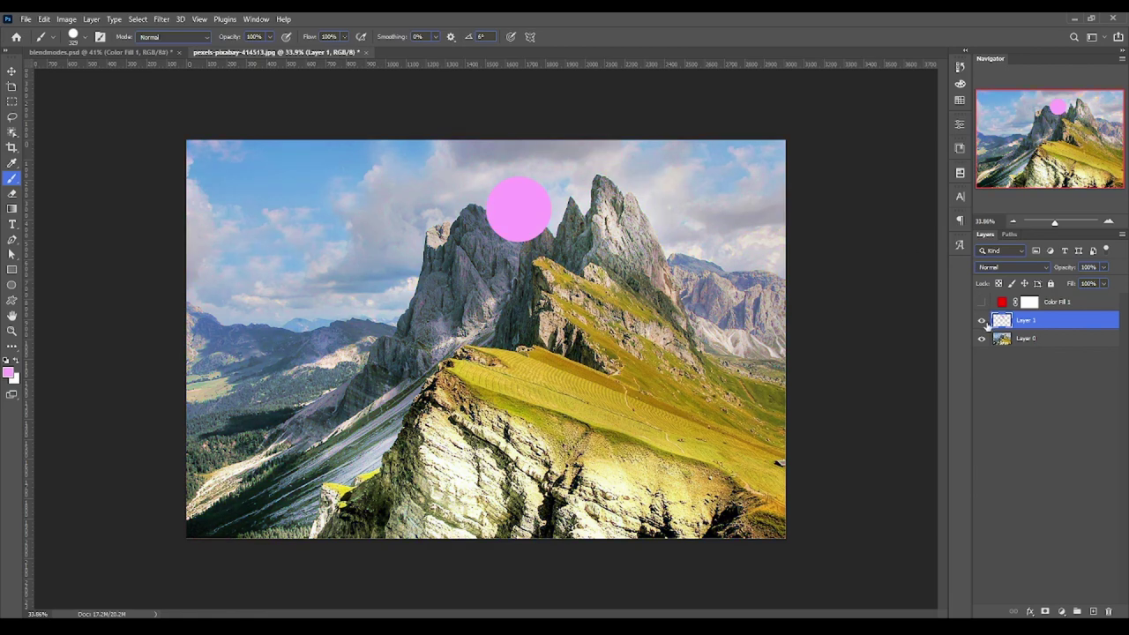
{"action": "left_click", "coordinate": [11, 331]}
{"action": "mouse_move", "coordinate": [331, 307]}
{"action": "left_mouse_down"}
{"action": "mouse_move", "coordinate": [703, 272]}
{"action": "mouse_move", "coordinate": [603, 252]}
{"action": "left_mouse_up"}
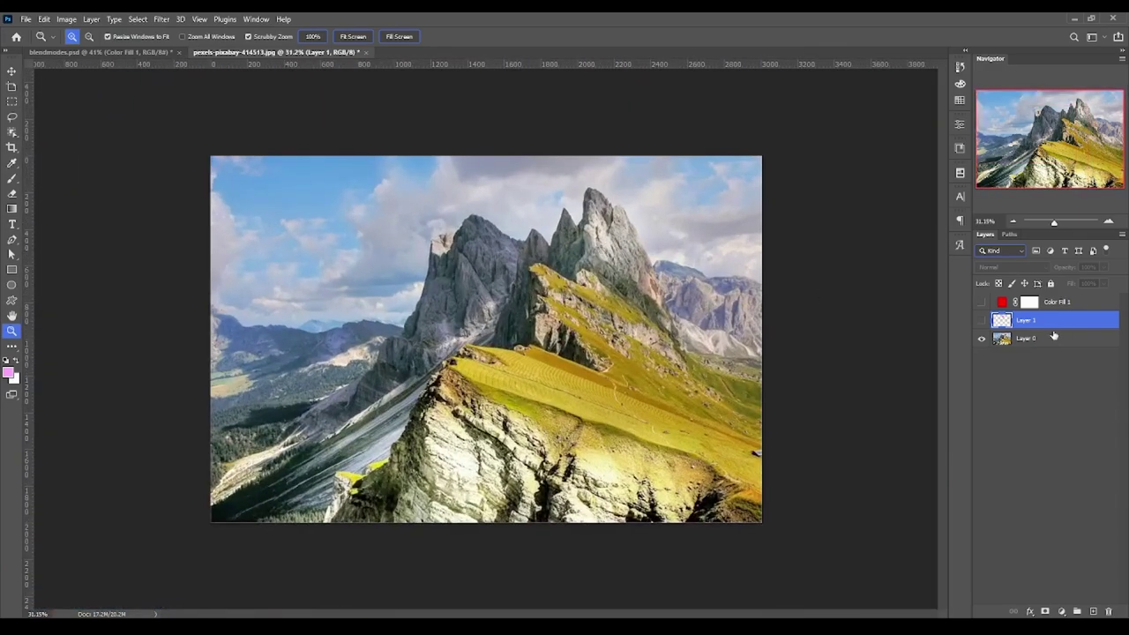
{"action": "left_click", "coordinate": [981, 321]}
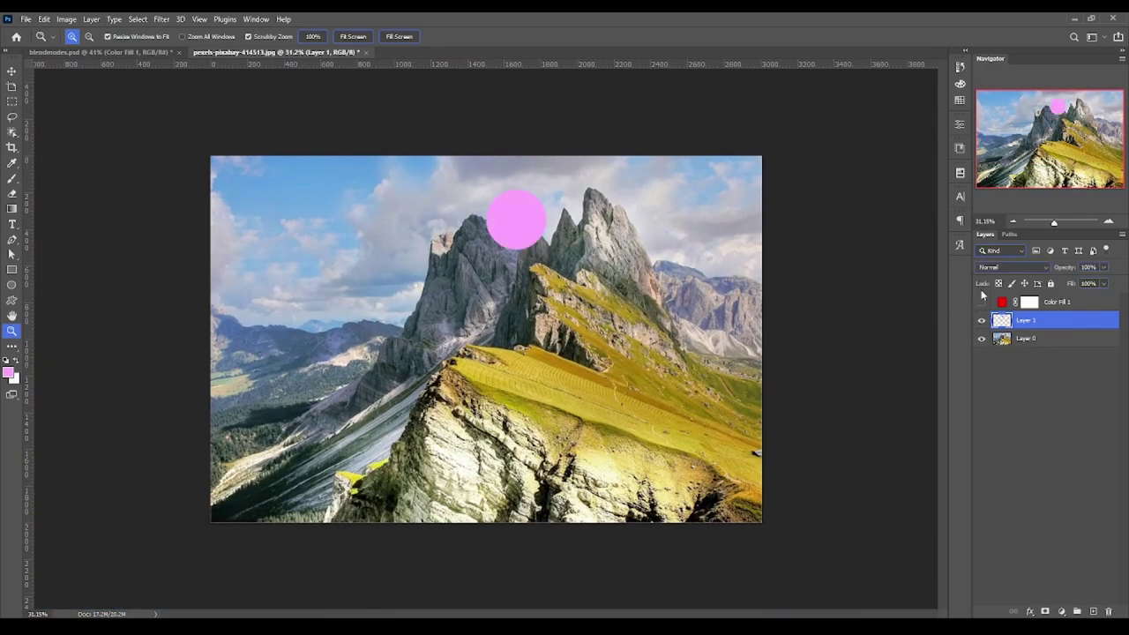
{"action": "left_click", "coordinate": [10, 373]}
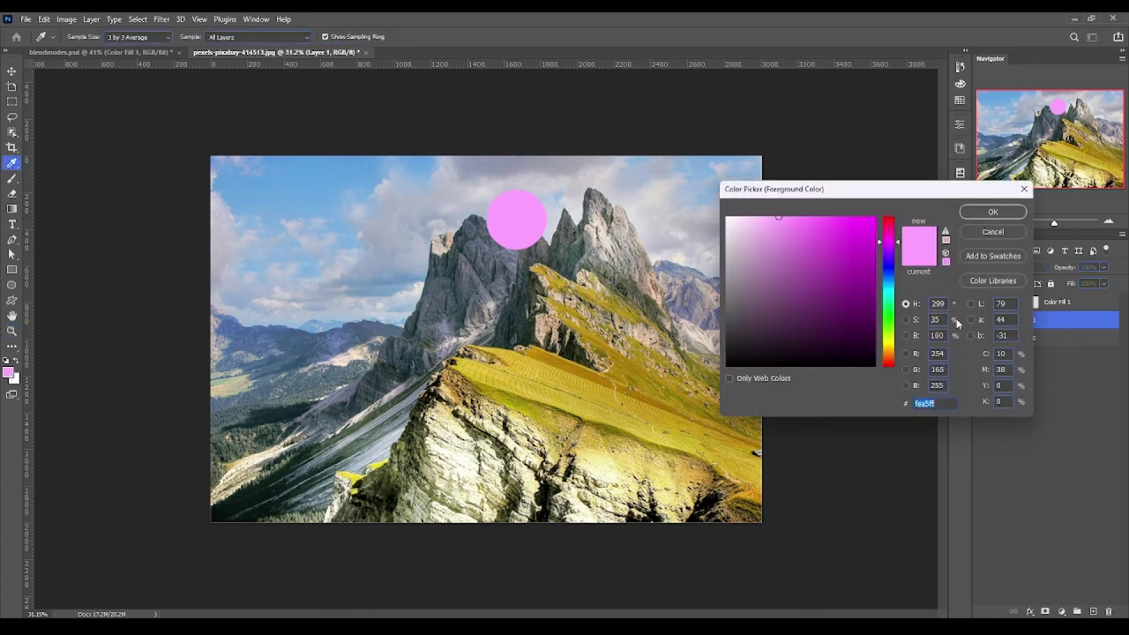
{"action": "left_click", "coordinate": [995, 213]}
{"action": "left_click", "coordinate": [981, 302]}
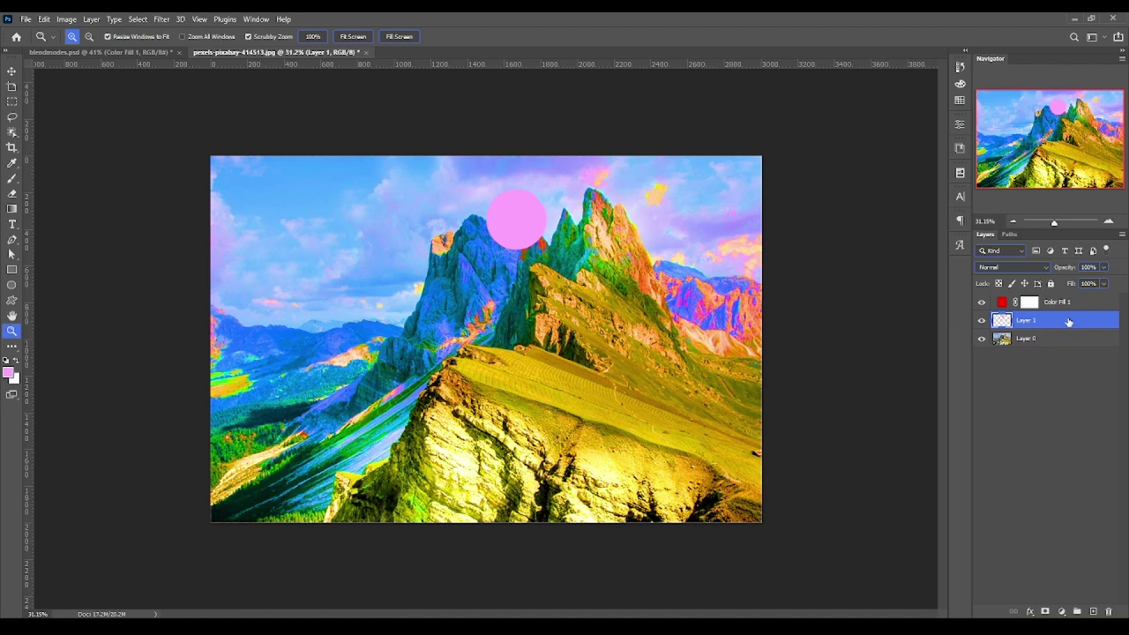
{"action": "key", "text": "Delete"}
{"action": "left_click_drag", "start_coordinate": [615, 334], "coordinate": [625, 331]}
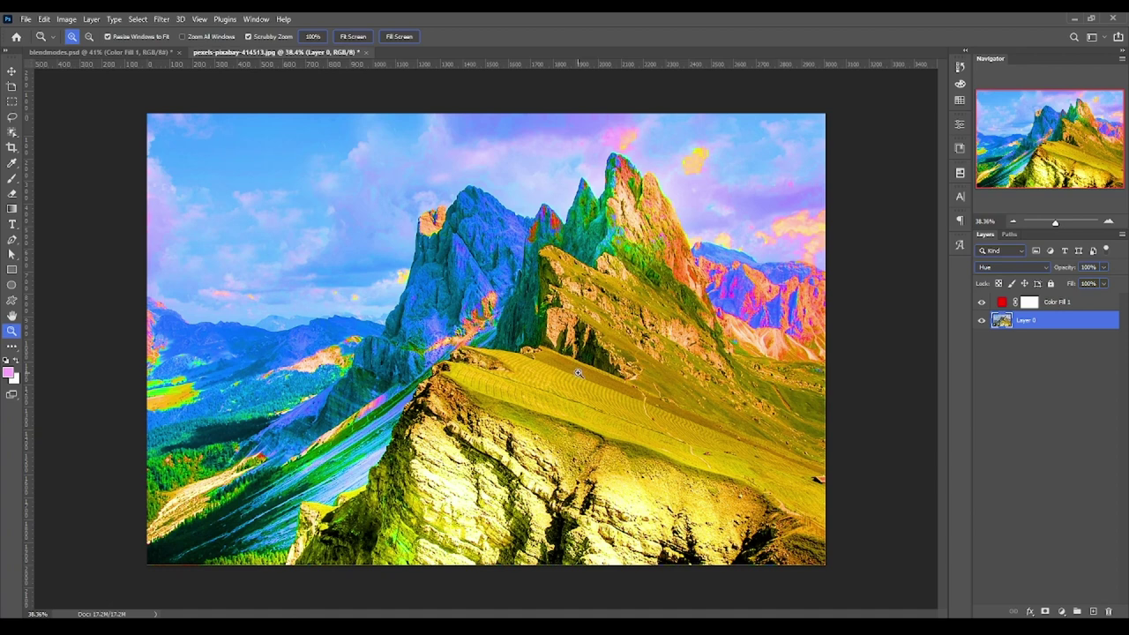
Select Color Fill 1 and switch its blend mode to Color
{"action": "left_click", "coordinate": [983, 301]}
{"action": "left_click", "coordinate": [1108, 305]}
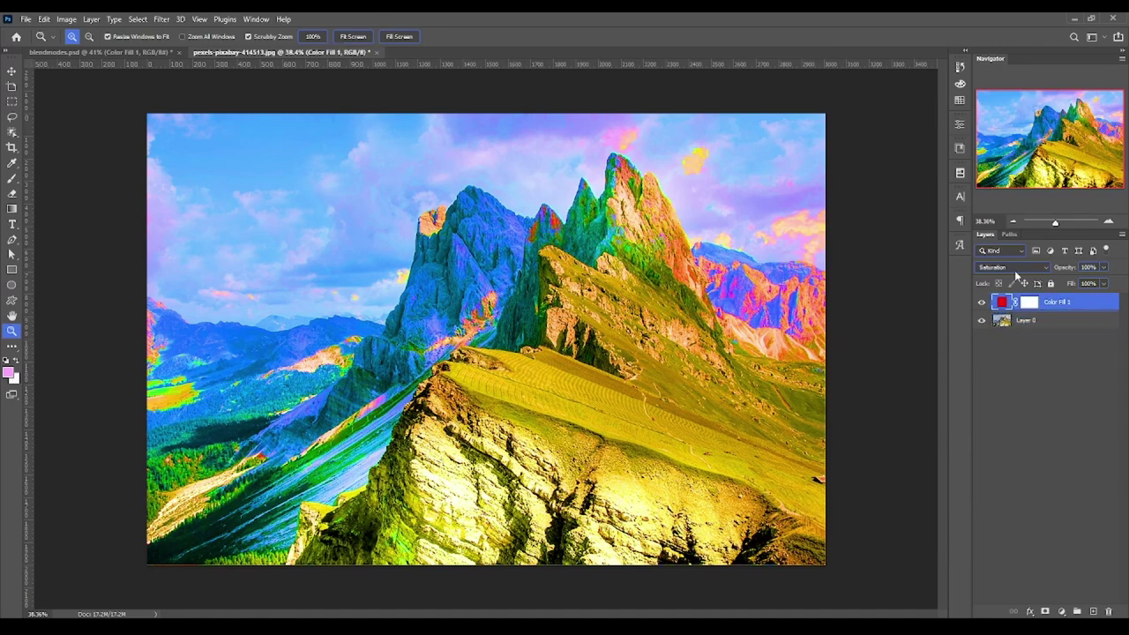
{"action": "left_click", "coordinate": [1011, 268]}
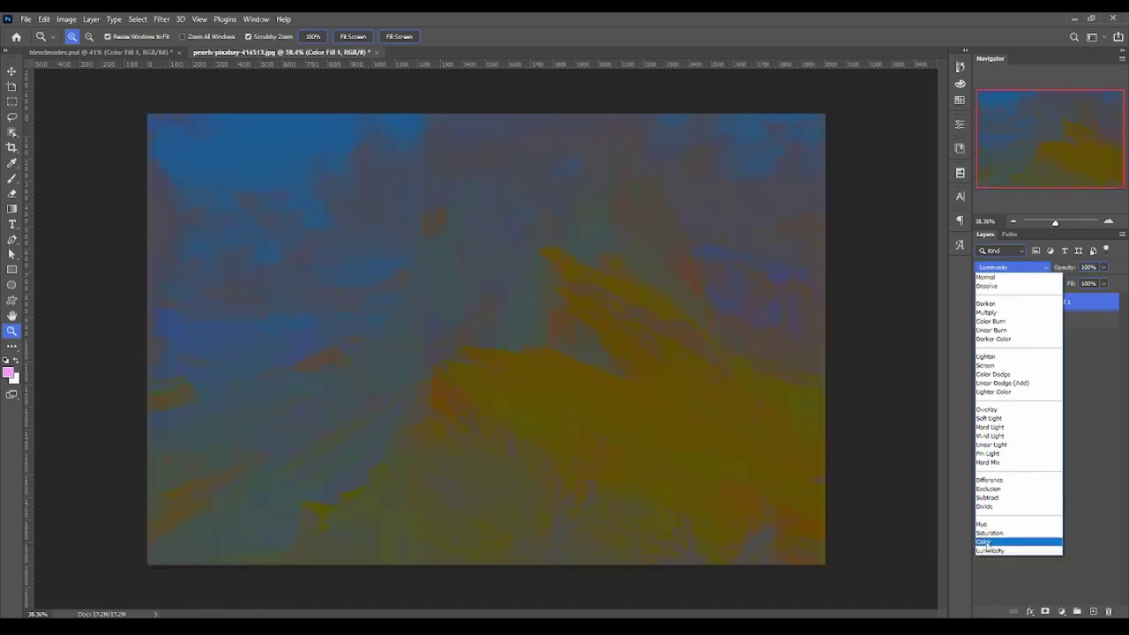
{"action": "left_click", "coordinate": [986, 542]}
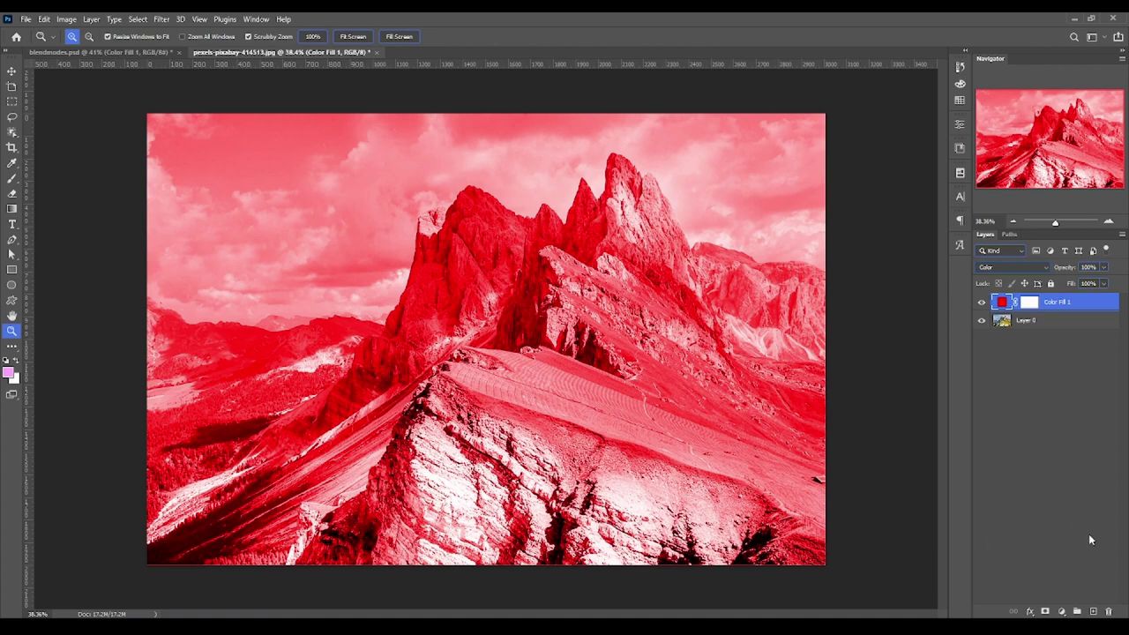
Add a new empty Layer 1 beneath Color Fill 1
{"action": "left_click", "coordinate": [1063, 612]}
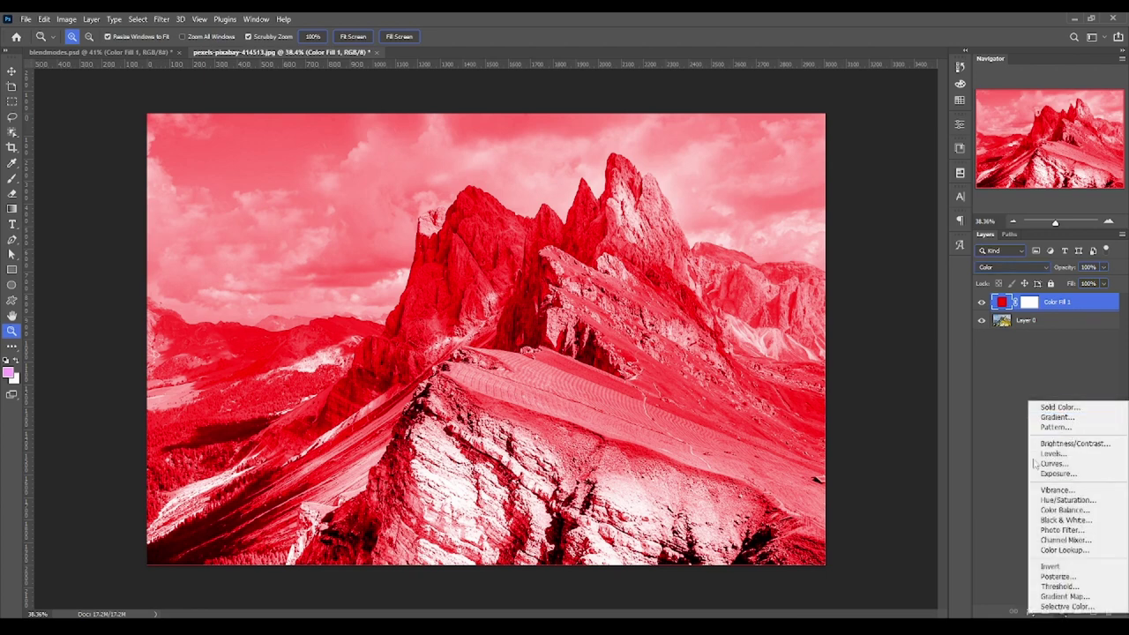
{"action": "left_click", "coordinate": [946, 453]}
{"action": "left_click", "coordinate": [1094, 611], "text": "ctrl"}
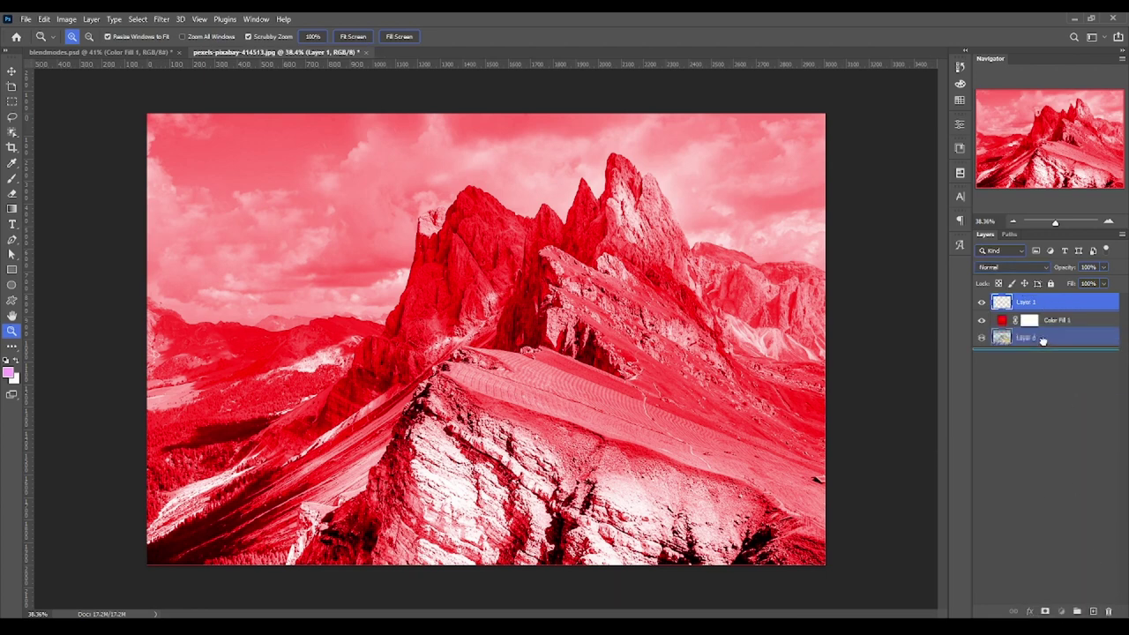
{"action": "mouse_move", "coordinate": [1045, 319]}
{"action": "left_mouse_down"}
{"action": "mouse_move", "coordinate": [1045, 346]}
{"action": "mouse_move", "coordinate": [1048, 310]}
{"action": "left_mouse_up"}
{"action": "left_click", "coordinate": [1048, 314], "text": "shift"}
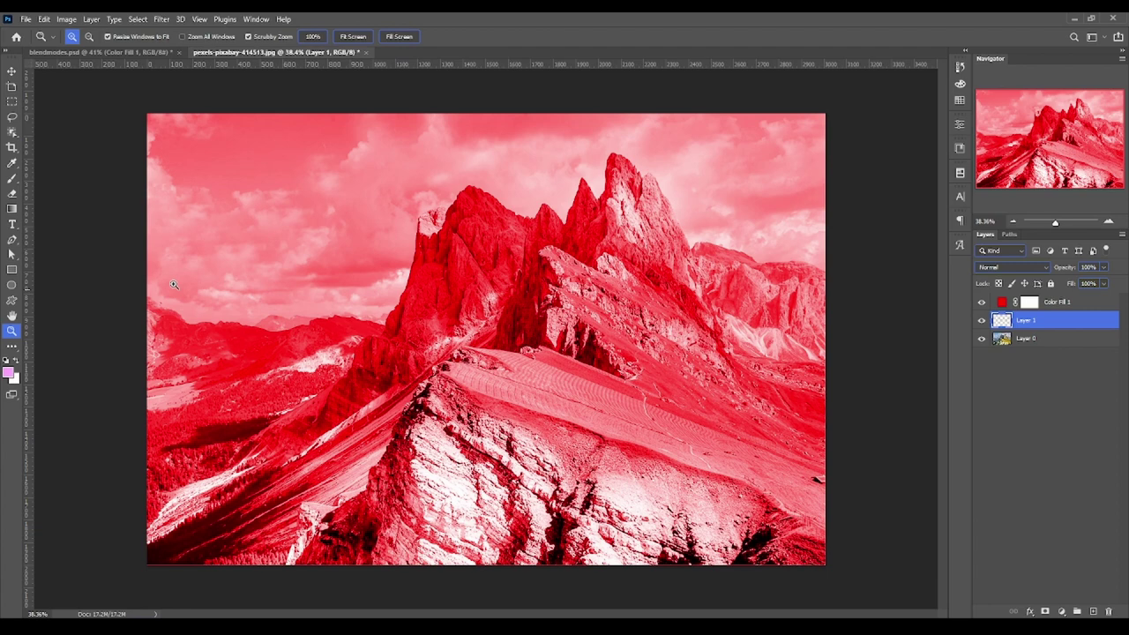
Brush a pale pink blob over the central peaks and check the foreground colour
{"action": "left_click", "coordinate": [11, 178]}
{"action": "left_click_drag", "start_coordinate": [489, 251], "coordinate": [476, 278]}
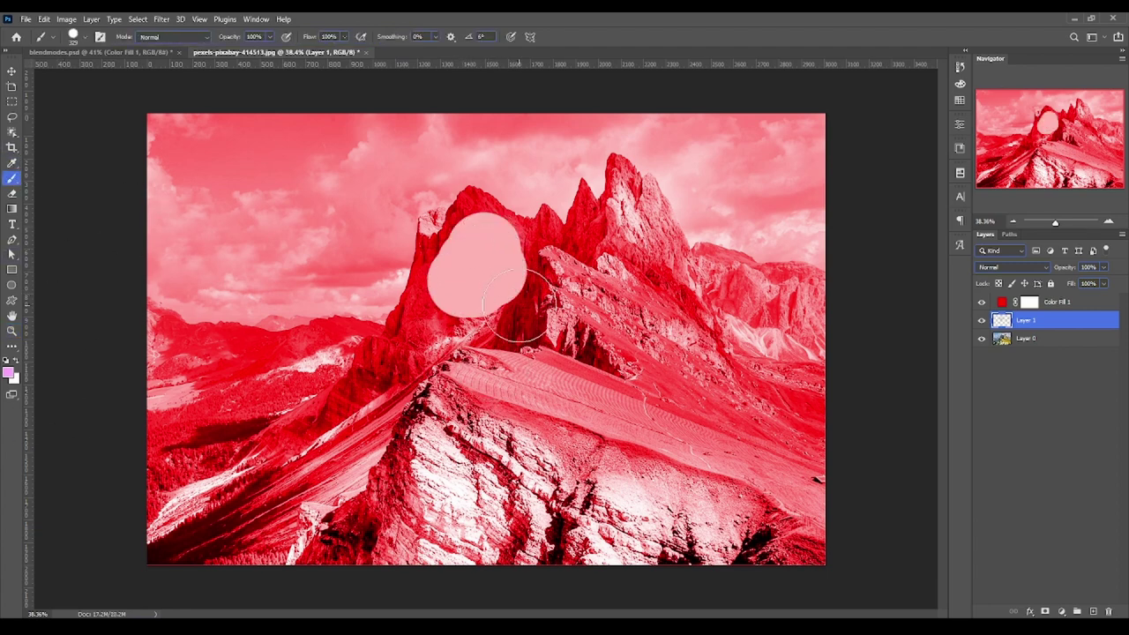
{"action": "left_click", "coordinate": [10, 371]}
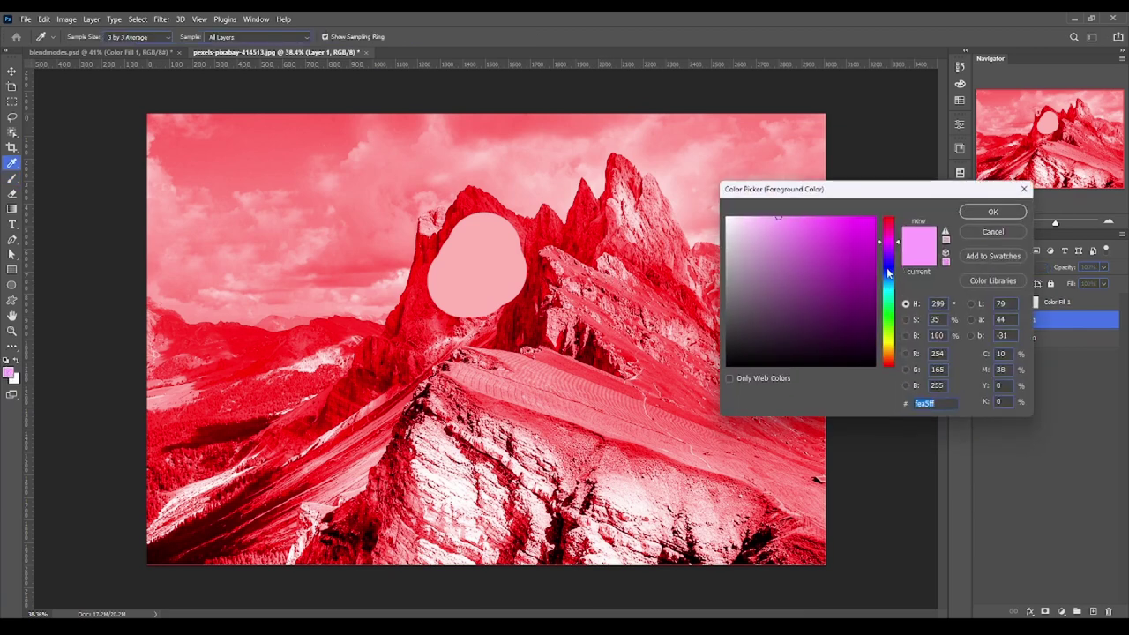
{"action": "left_click", "coordinate": [984, 229]}
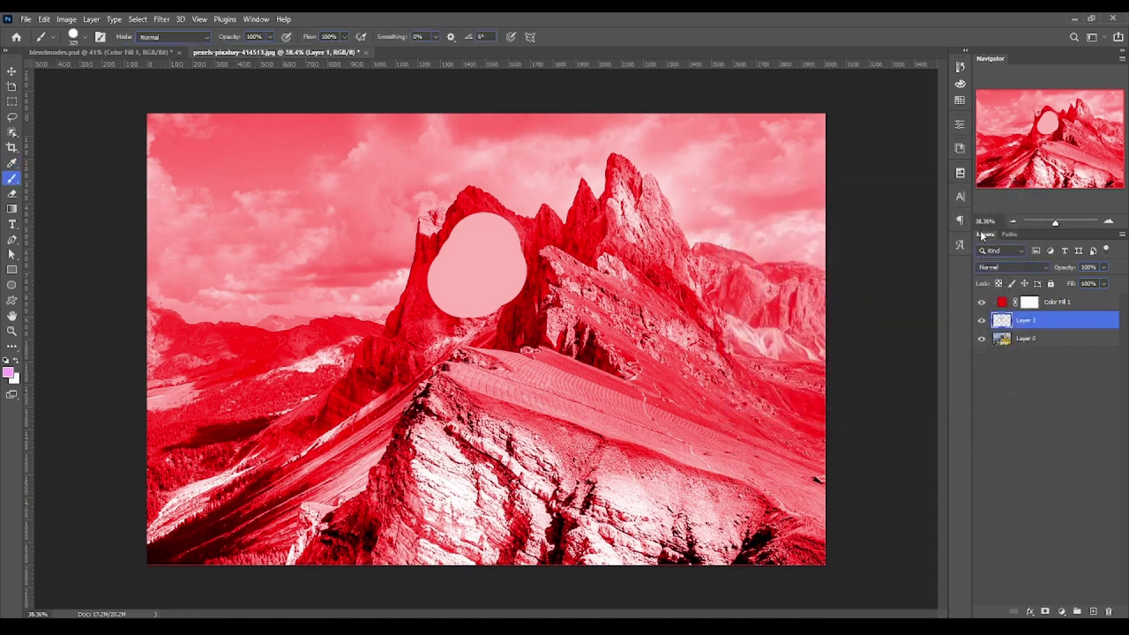
{"action": "left_click", "coordinate": [11, 377]}
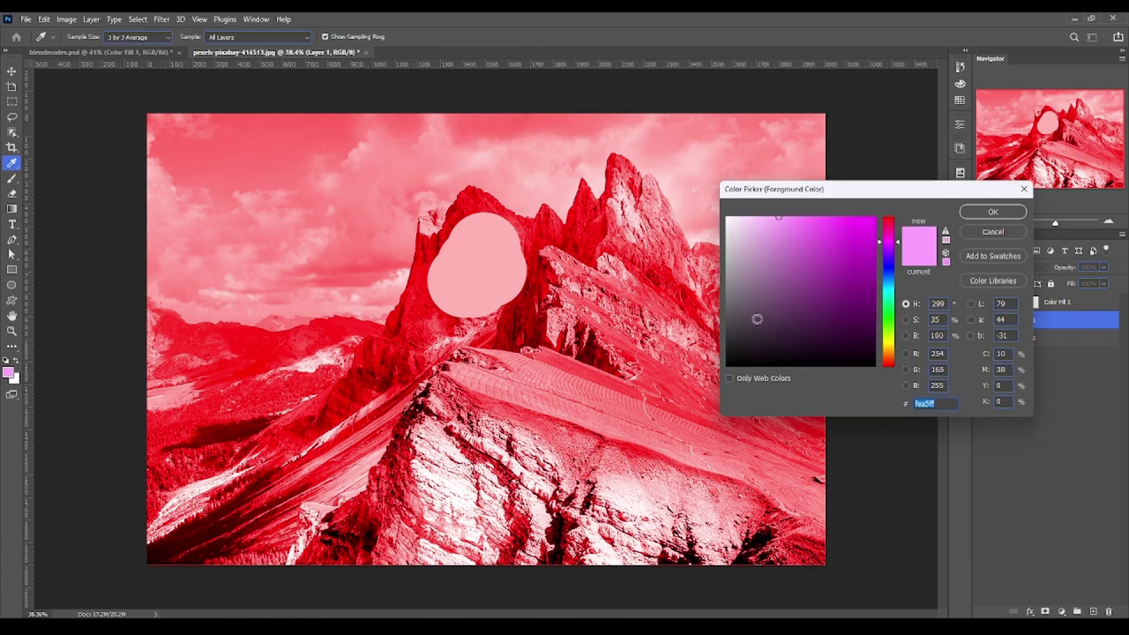
{"action": "left_click", "coordinate": [993, 231]}
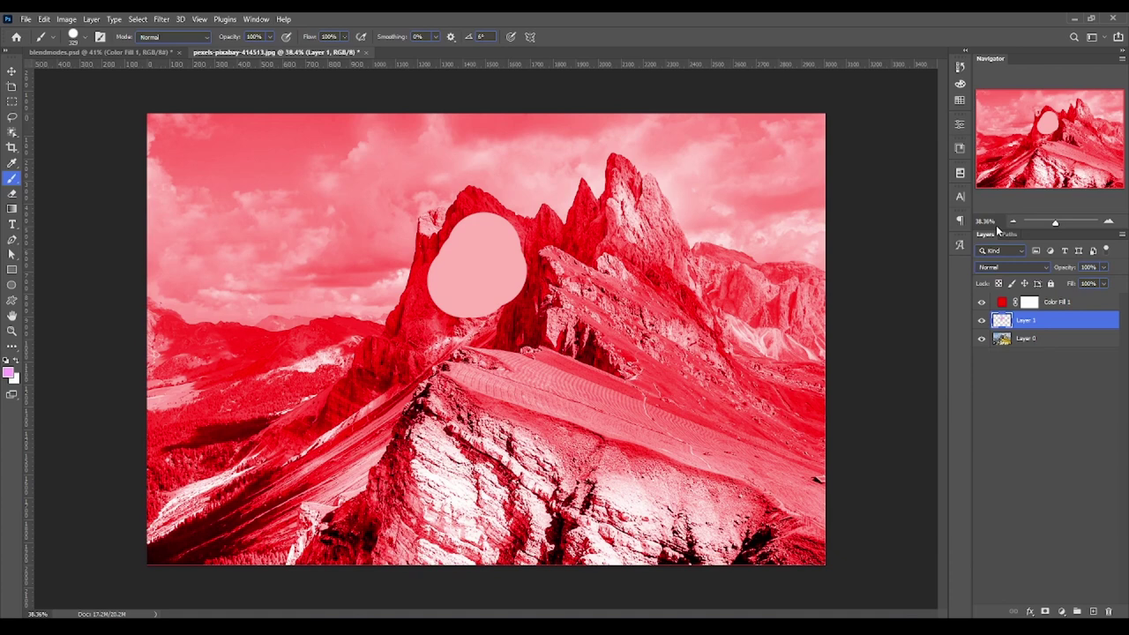
Delete the pink blob layer and set Color Fill 1's blend mode to Luminosity
{"action": "key", "text": "Delete"}
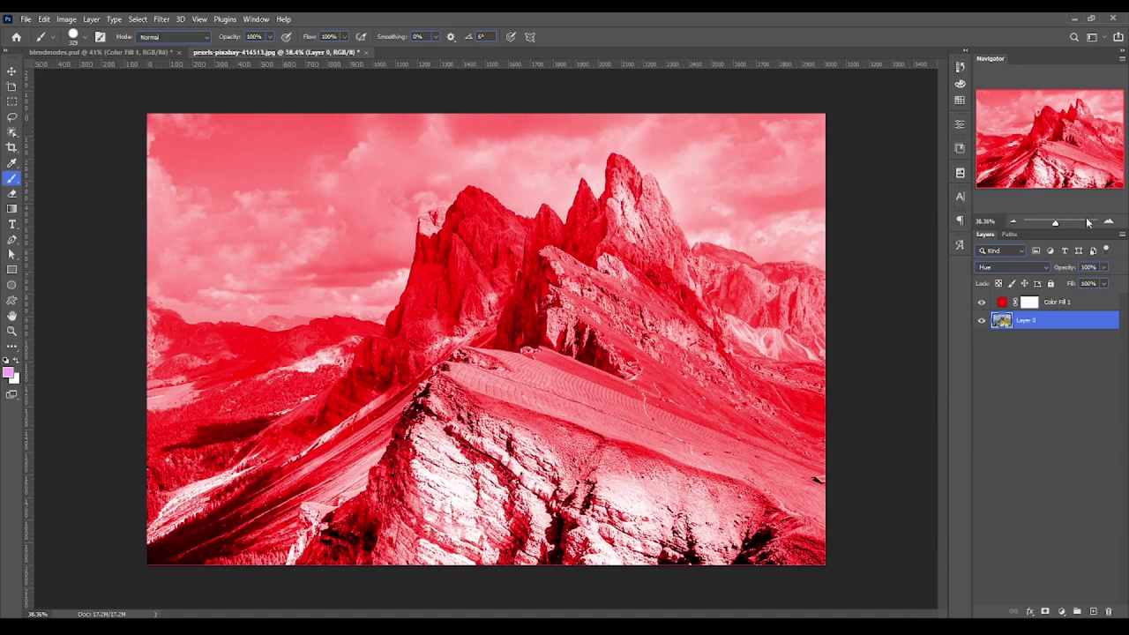
{"action": "left_click", "coordinate": [1068, 301]}
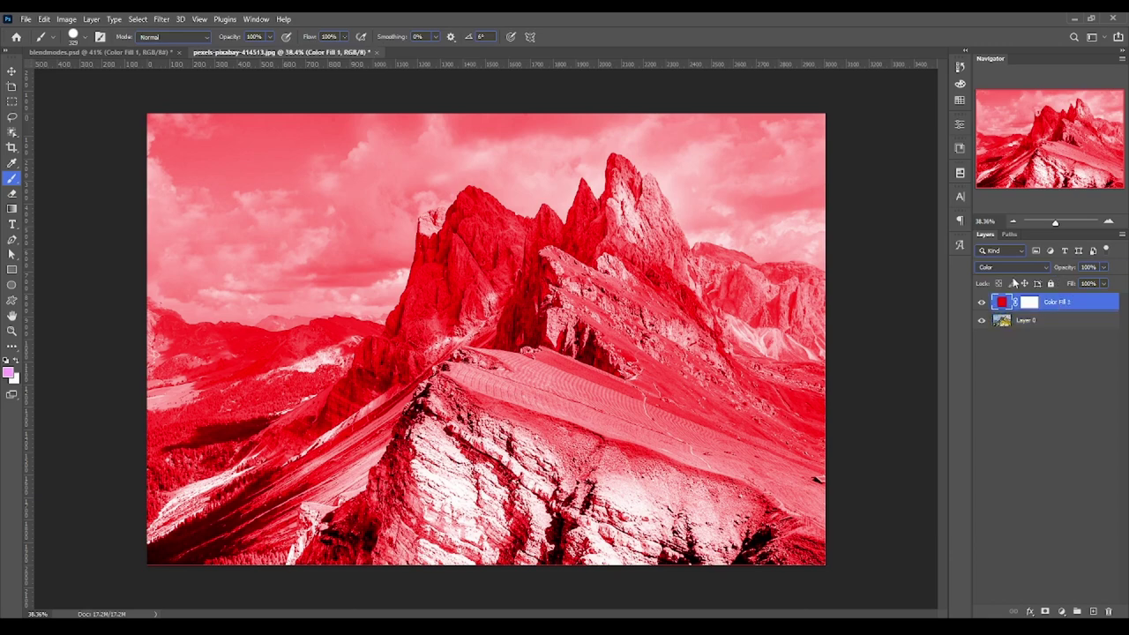
{"action": "left_click", "coordinate": [1011, 268]}
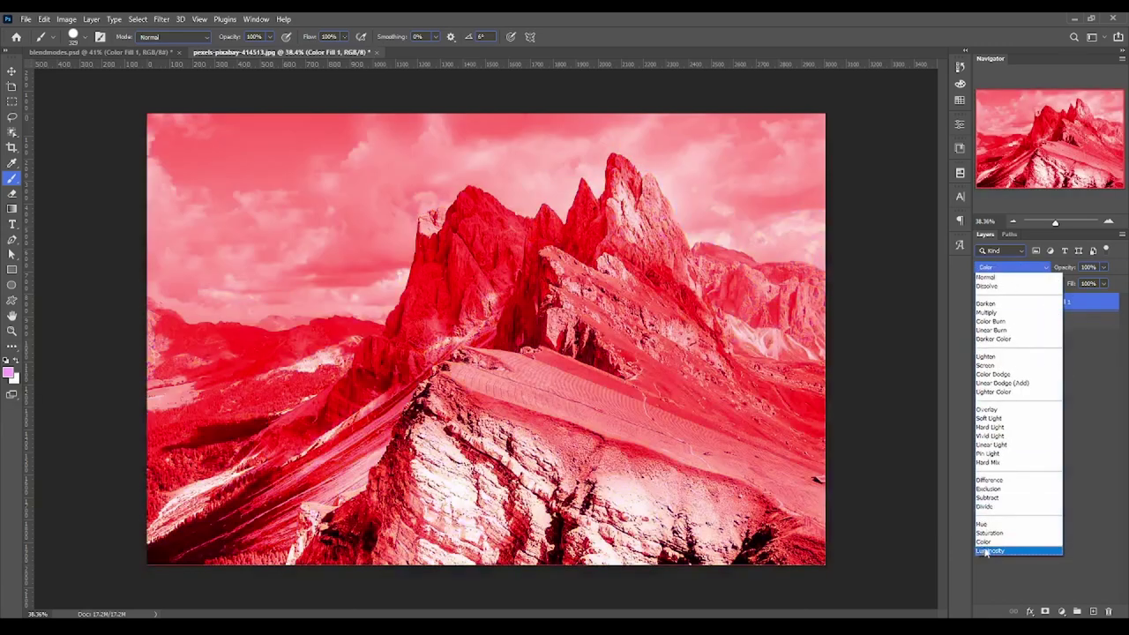
{"action": "left_click", "coordinate": [983, 542]}
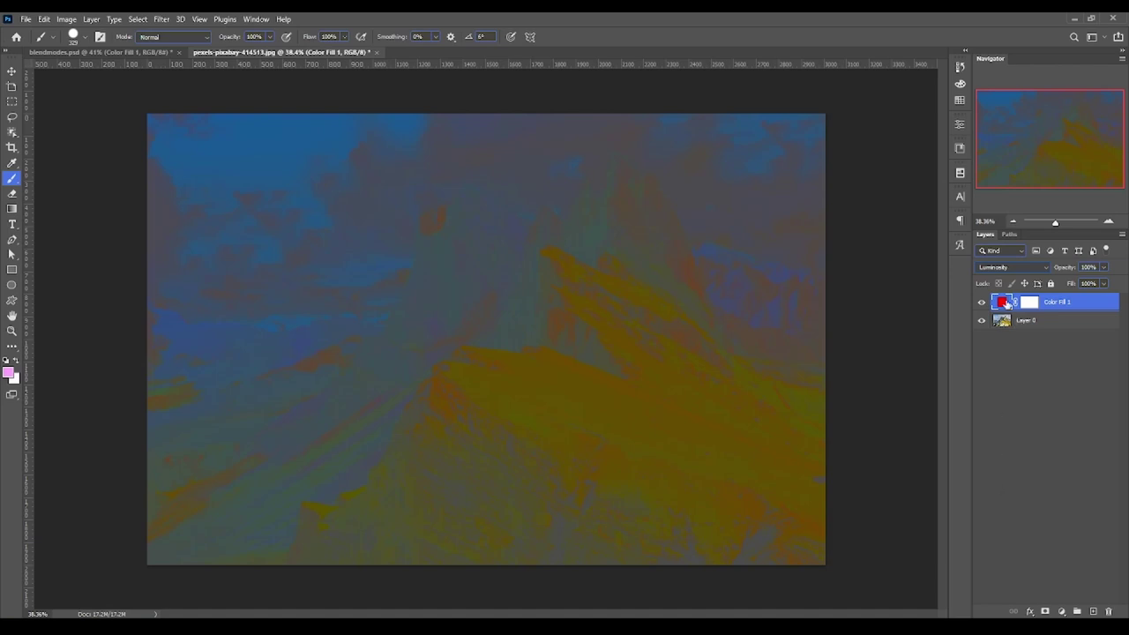
Change Color Fill 1's colour from red to mid-grey 7c7c7c
{"action": "double_click", "coordinate": [1003, 302]}
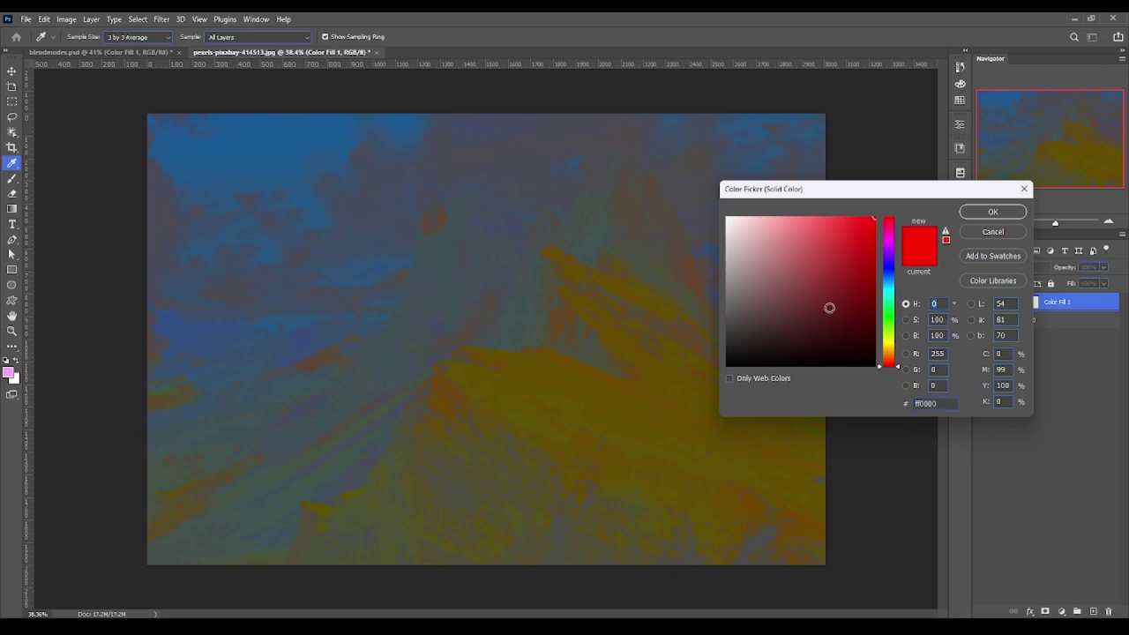
{"action": "mouse_move", "coordinate": [676, 262]}
{"action": "left_mouse_down"}
{"action": "mouse_move", "coordinate": [666, 293]}
{"action": "mouse_move", "coordinate": [679, 304]}
{"action": "left_mouse_up"}
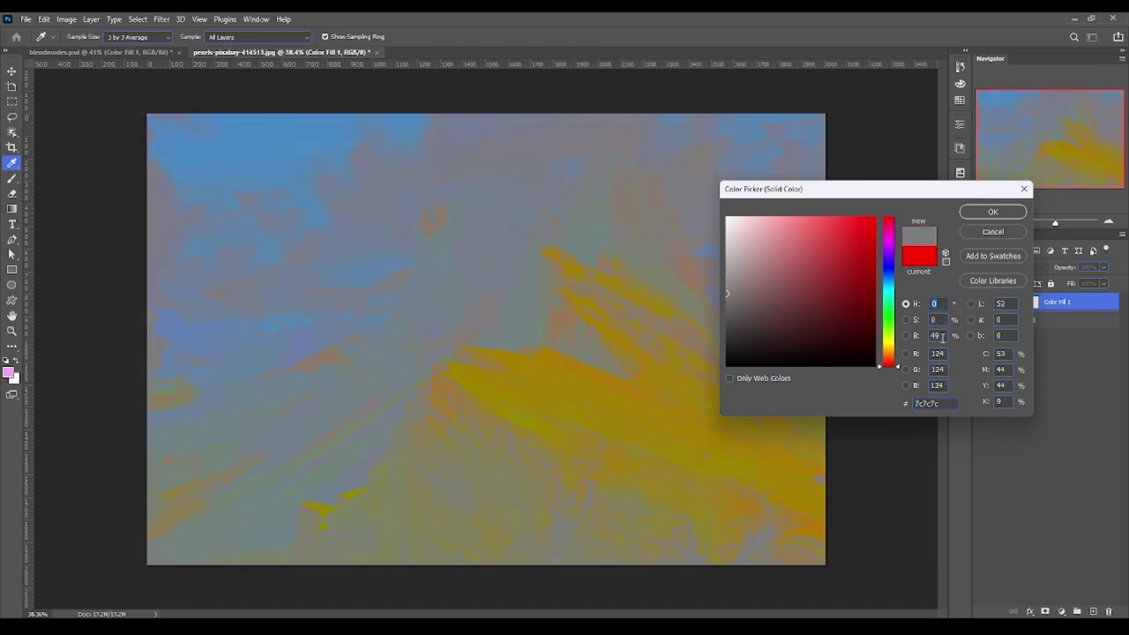
{"action": "double_click", "coordinate": [937, 337]}
{"action": "key", "text": "Return"}
{"action": "key", "text": "b"}
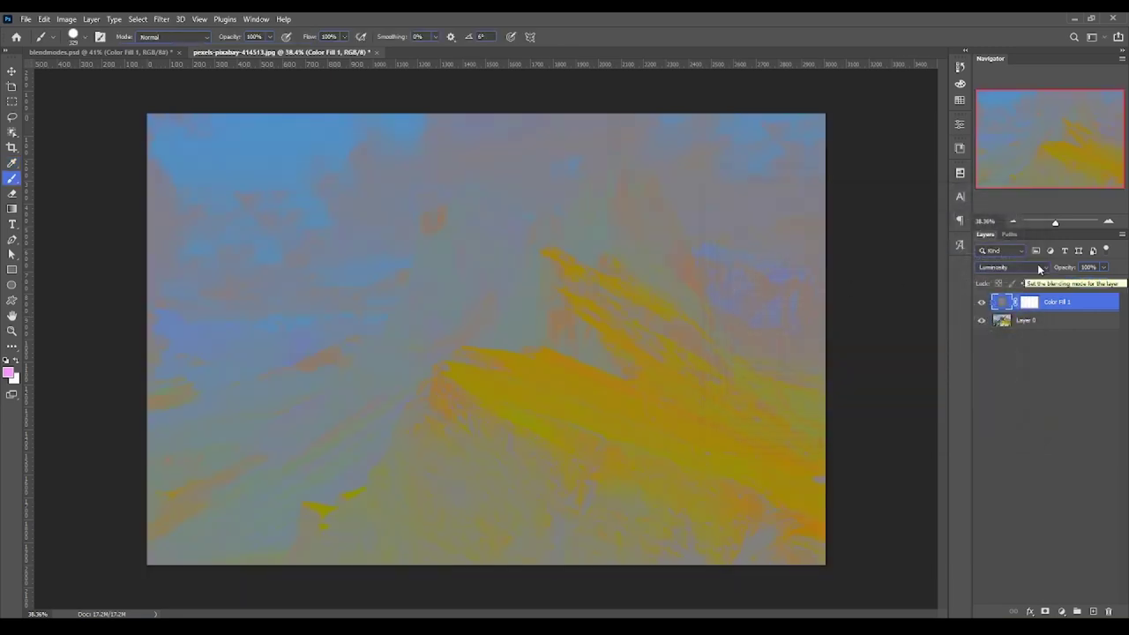
Compare the photo with and without the grey fill, then open the fill/adjustment list for Layer 0
{"action": "left_click", "coordinate": [11, 71]}
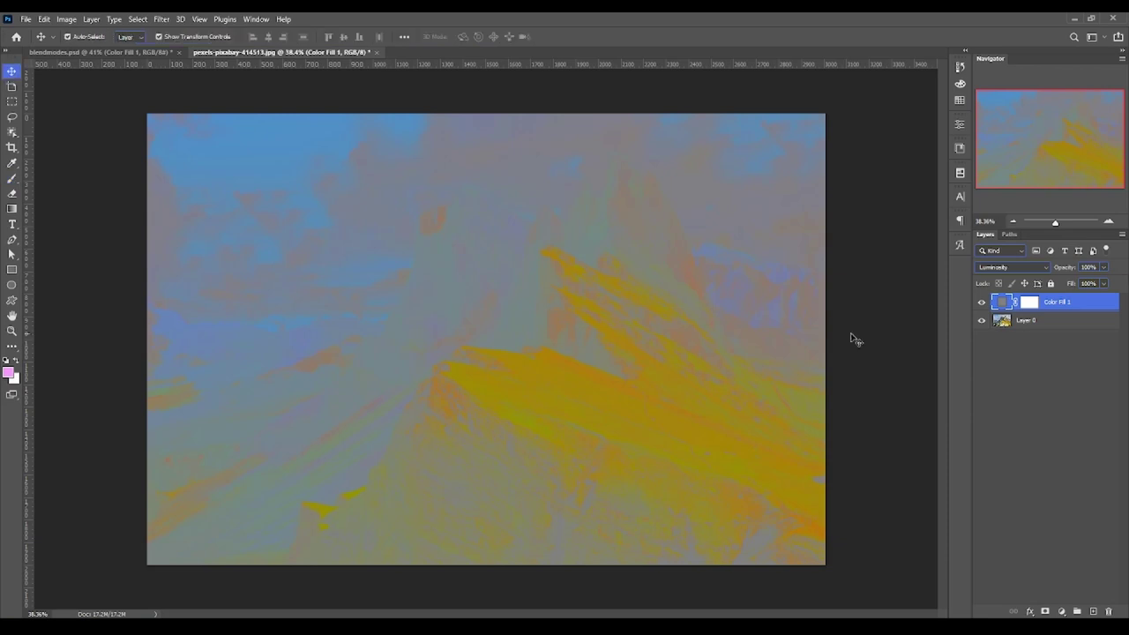
{"action": "left_click", "coordinate": [982, 302]}
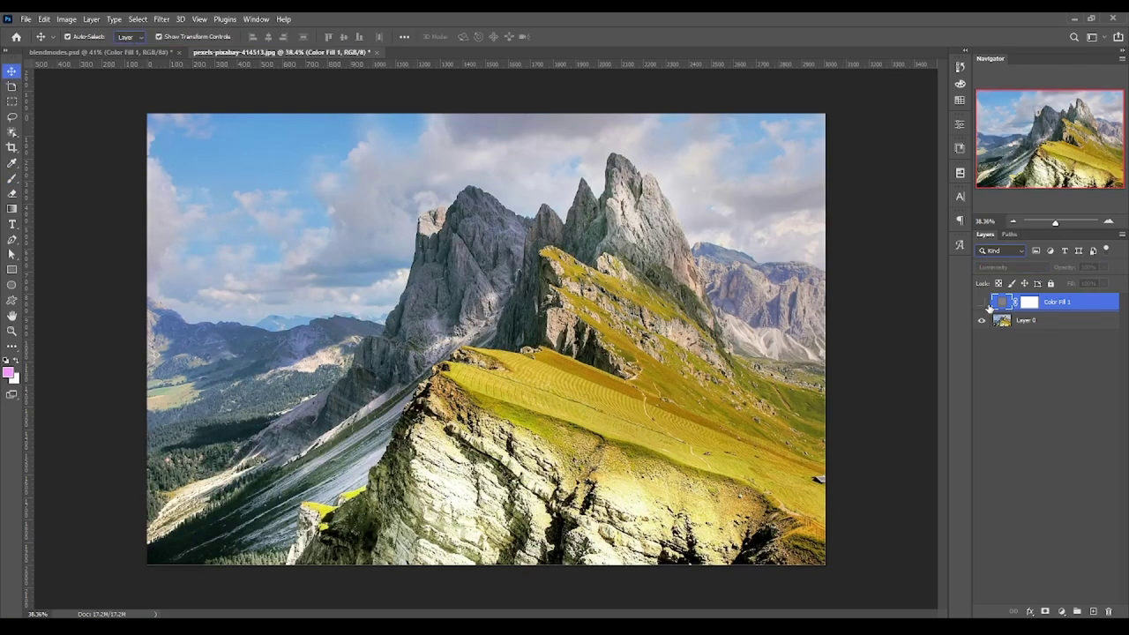
{"action": "left_click", "coordinate": [983, 302]}
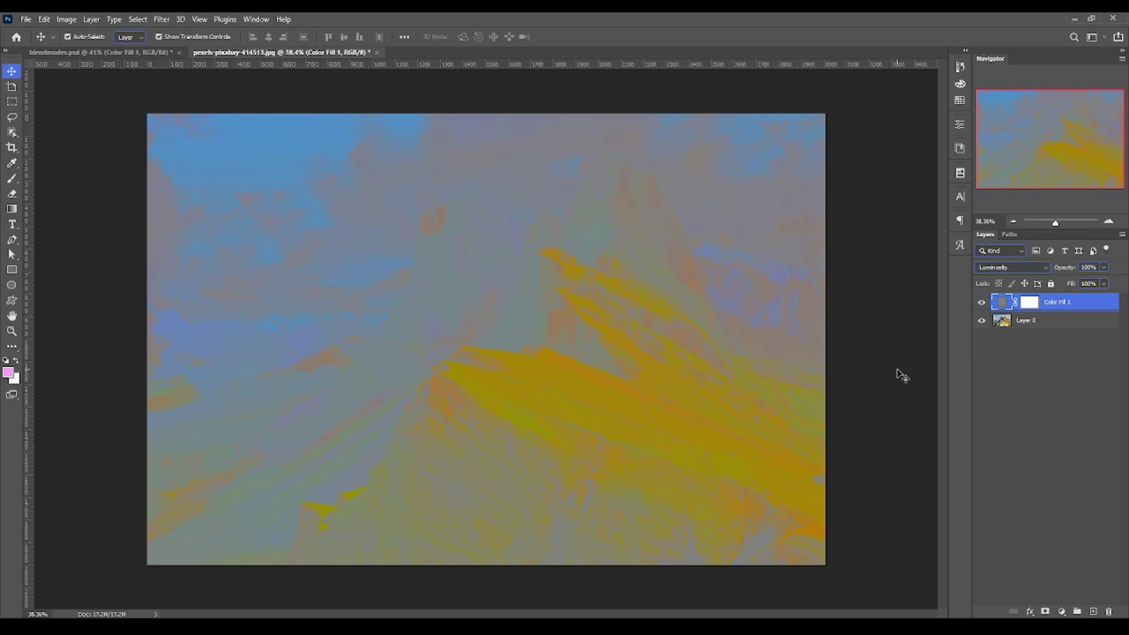
{"action": "left_click", "coordinate": [982, 302]}
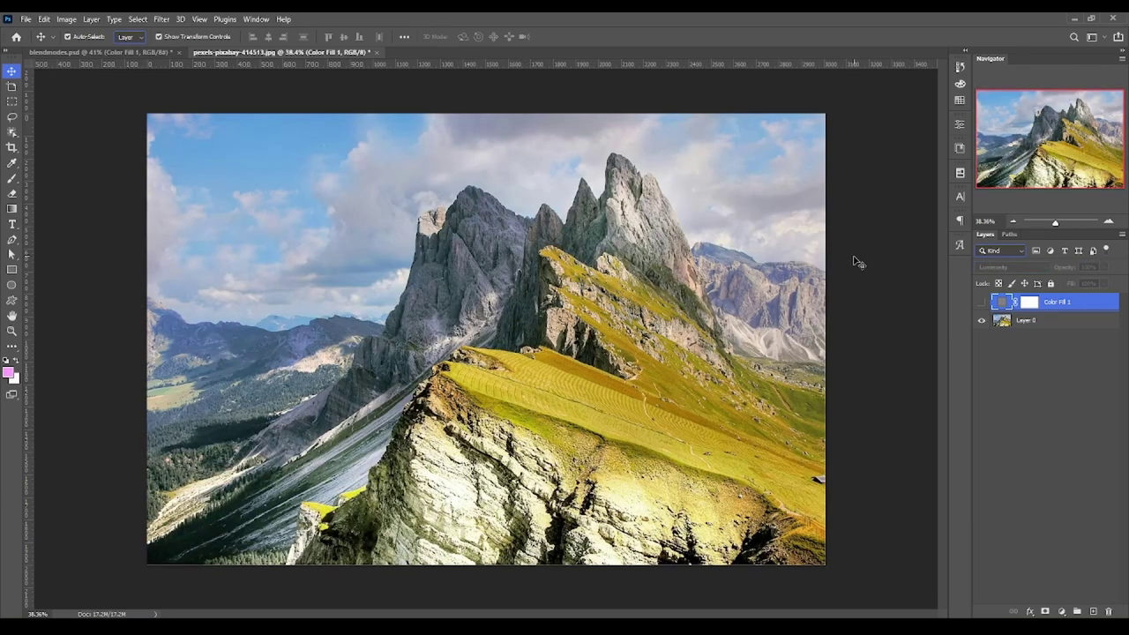
{"action": "left_click", "coordinate": [981, 303]}
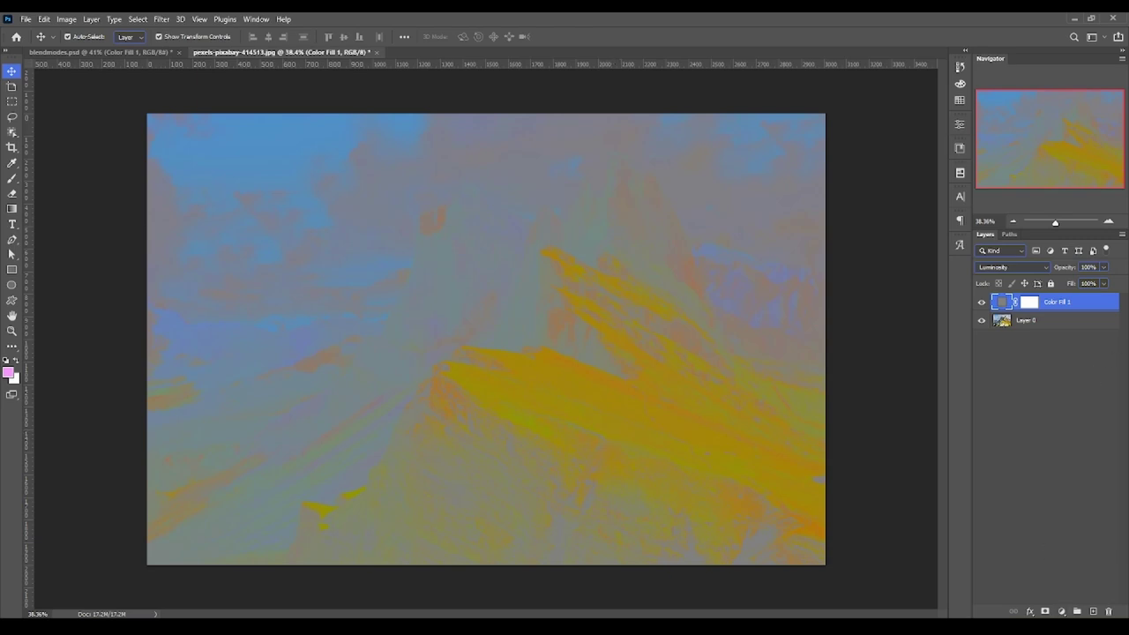
{"action": "left_click", "coordinate": [1050, 323]}
{"action": "left_click", "coordinate": [1061, 611]}
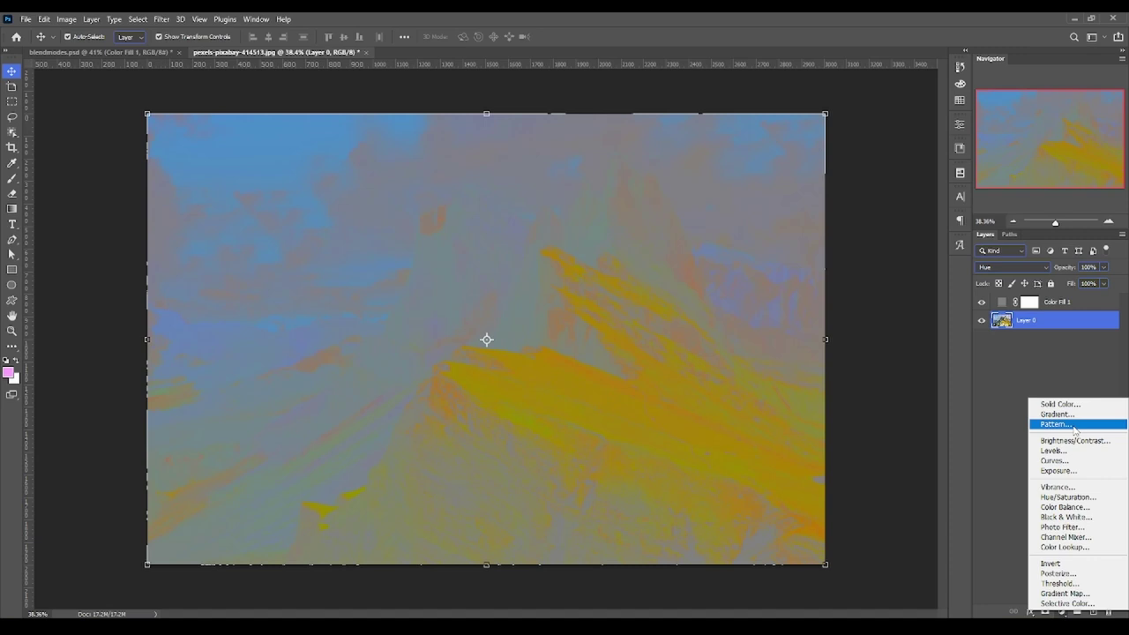
Add a Hue/Saturation adjustment layer at Saturation -100, toggling Color Fill 1 to compare
{"action": "left_click", "coordinate": [1076, 498]}
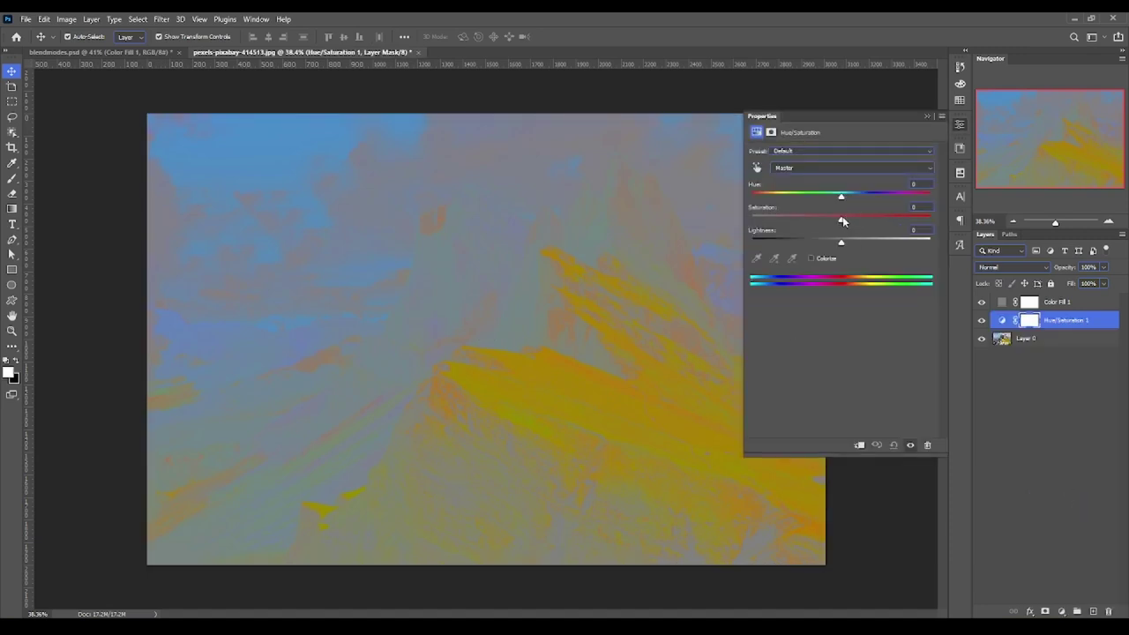
{"action": "left_click_drag", "start_coordinate": [842, 220], "coordinate": [752, 220]}
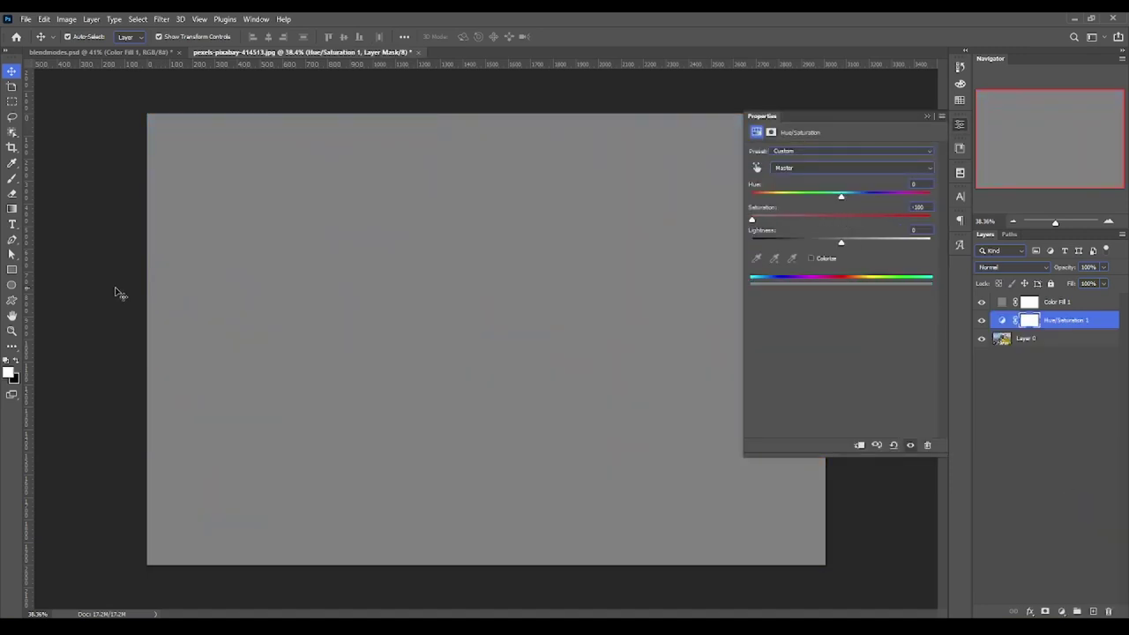
{"action": "left_click", "coordinate": [931, 114]}
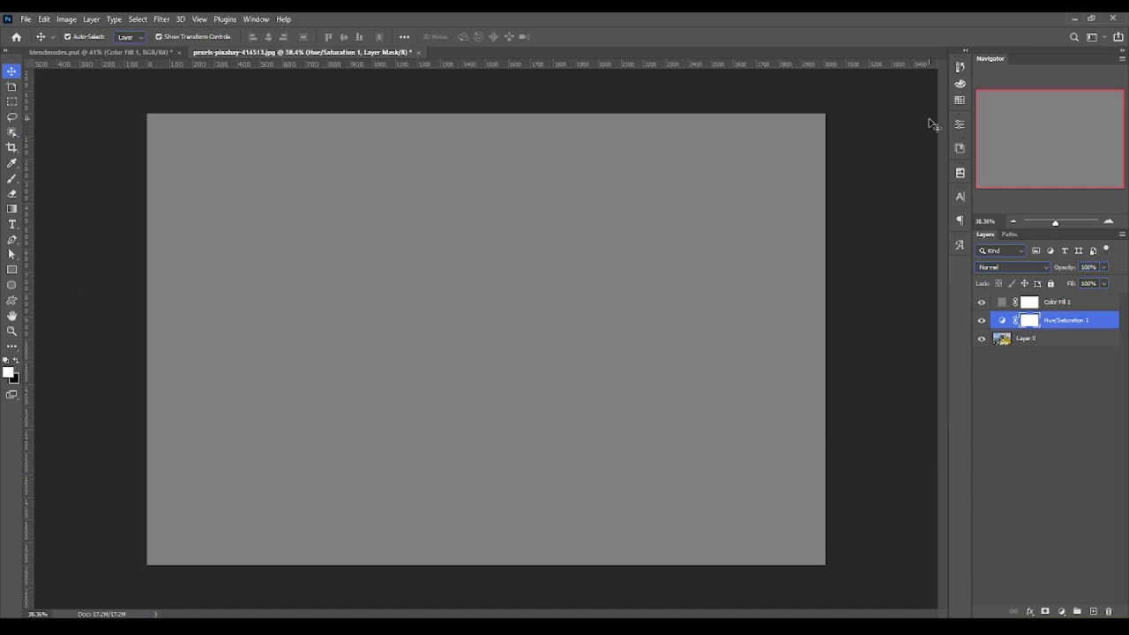
{"action": "left_click", "coordinate": [981, 302]}
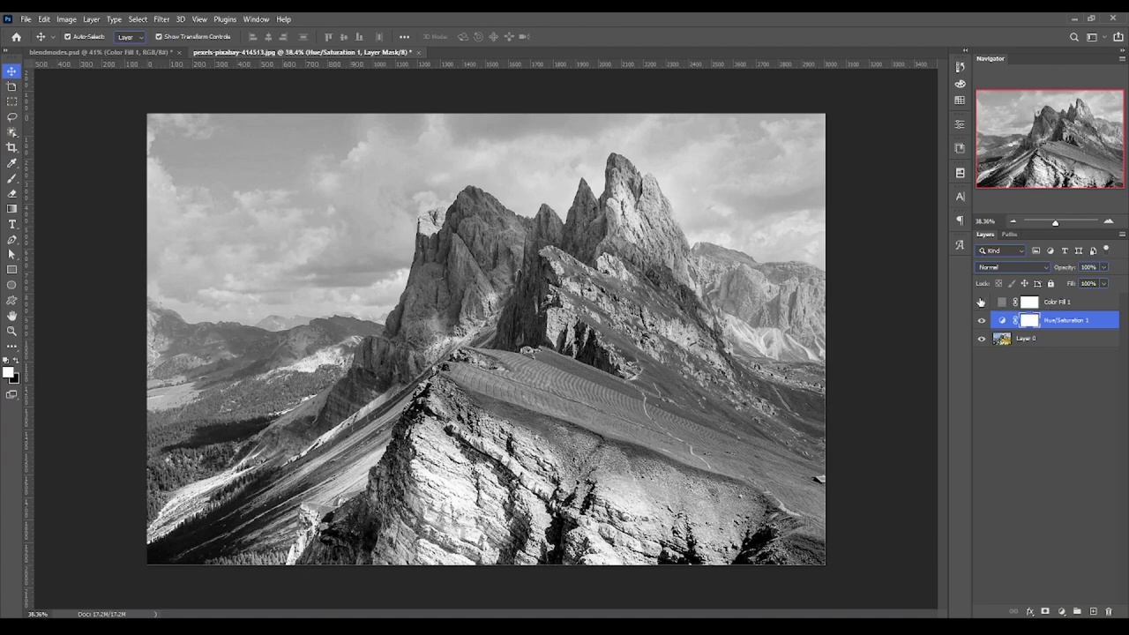
{"action": "left_click", "coordinate": [981, 301]}
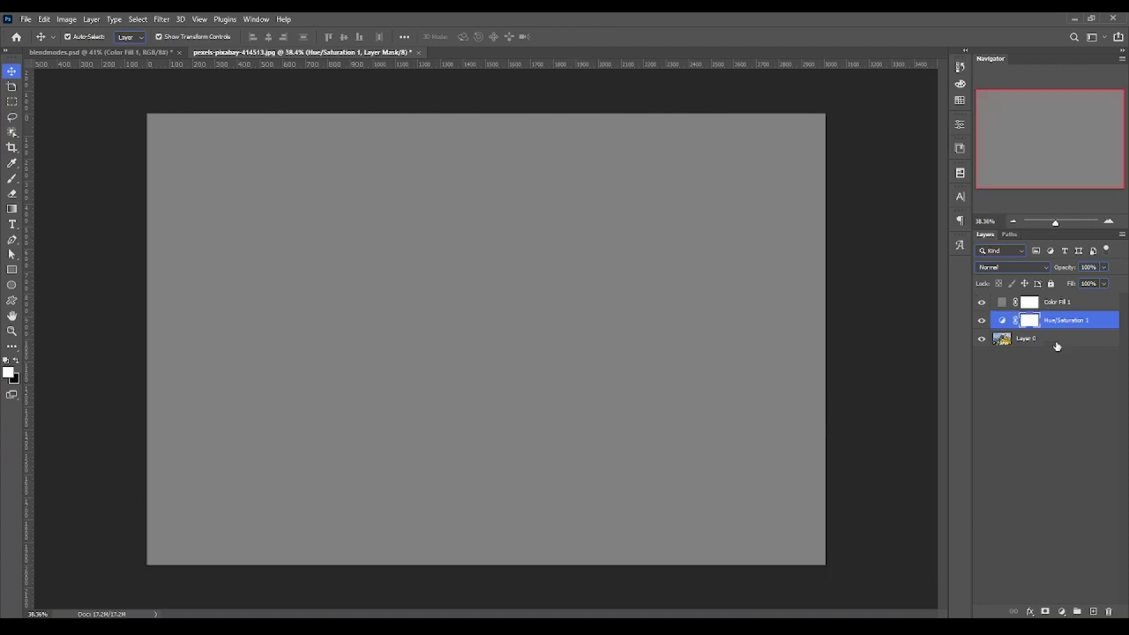
Raise the Hue/Saturation layer's Saturation to +100, then hide that layer to compare
{"action": "double_click", "coordinate": [1003, 323]}
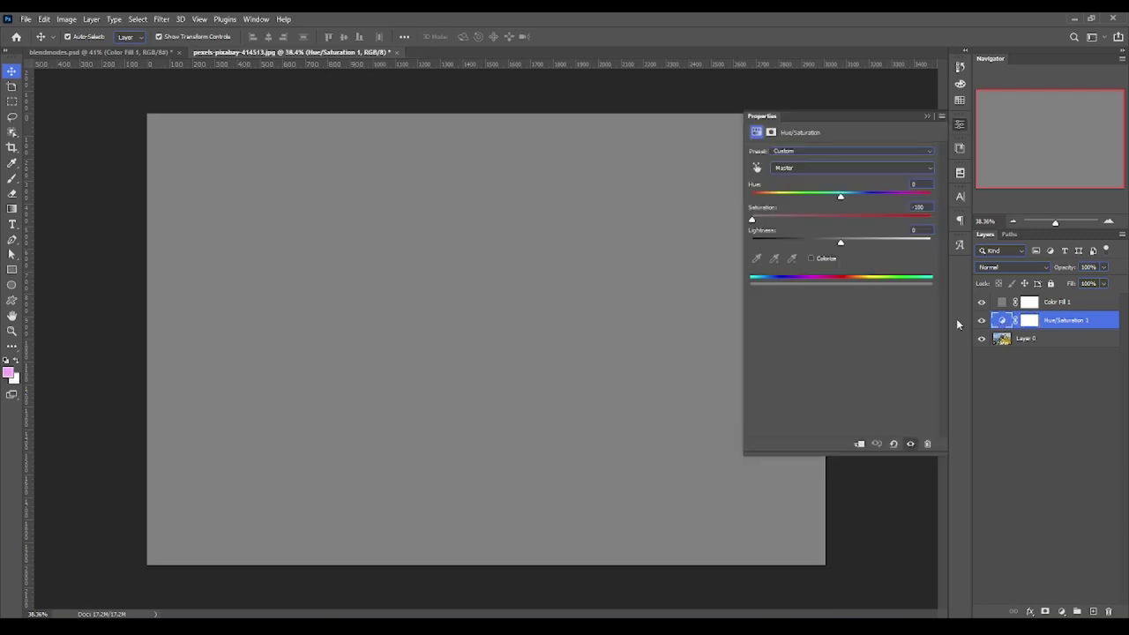
{"action": "left_click_drag", "start_coordinate": [764, 220], "coordinate": [960, 223]}
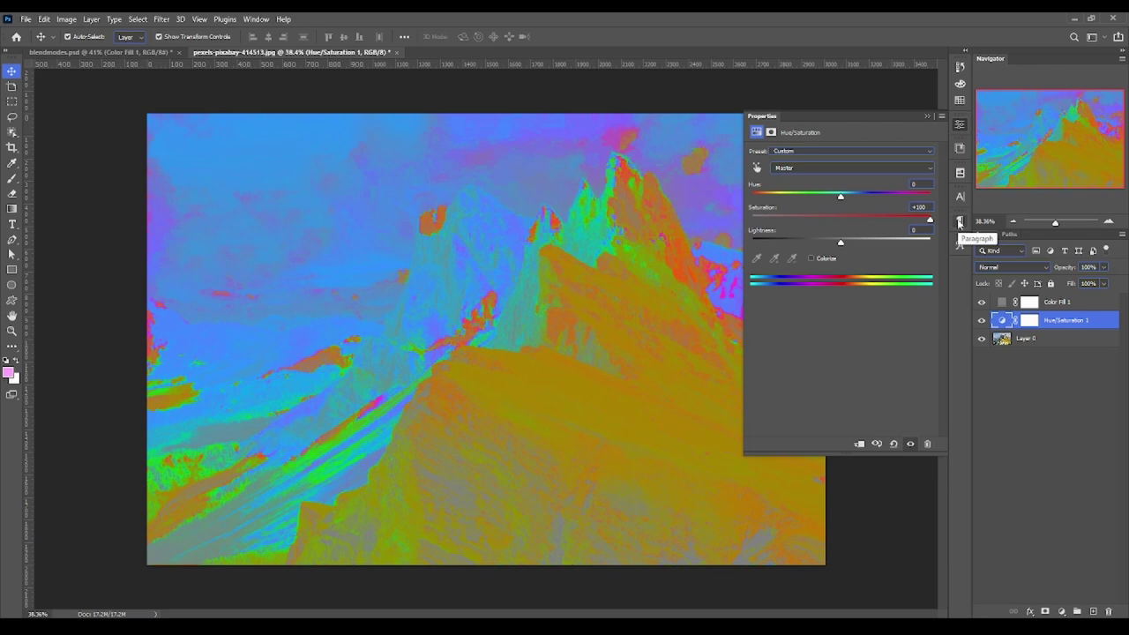
{"action": "left_click", "coordinate": [927, 115]}
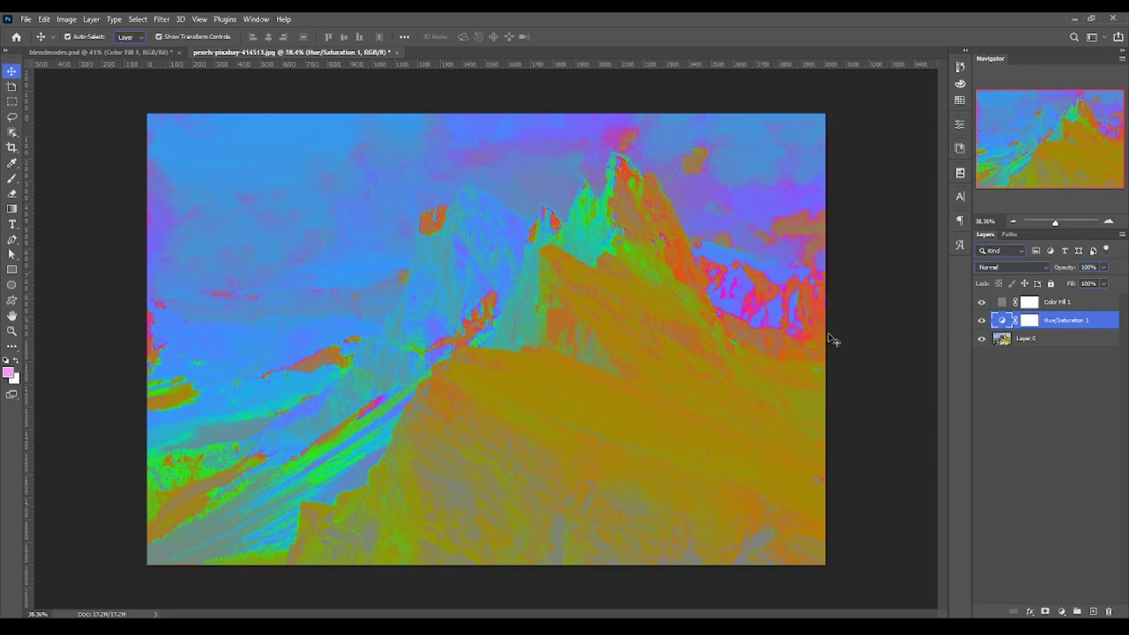
{"action": "left_click", "coordinate": [980, 321]}
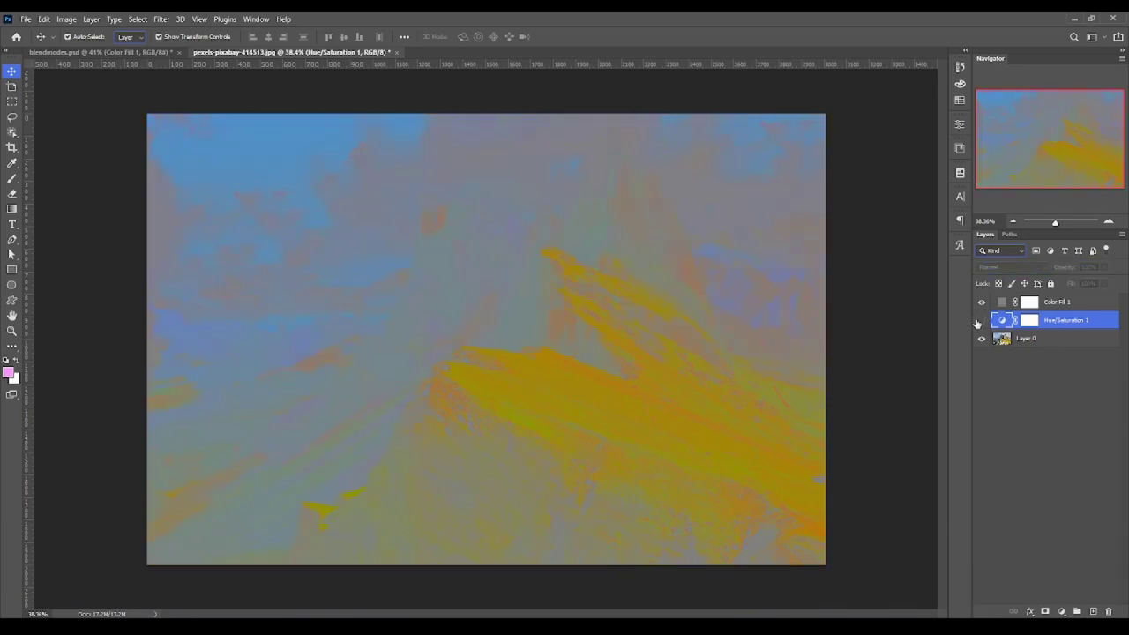
Show Hue/Saturation 1 so the photo appears vivid and oversaturated, with Color Fill 1 hidden
{"action": "left_click", "coordinate": [981, 321]}
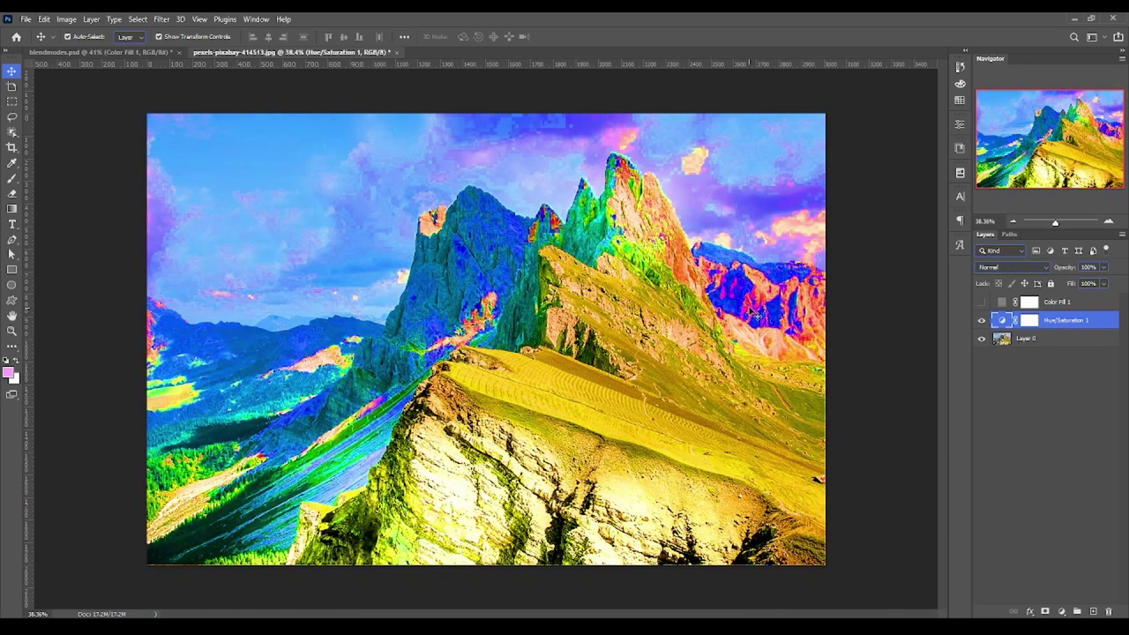